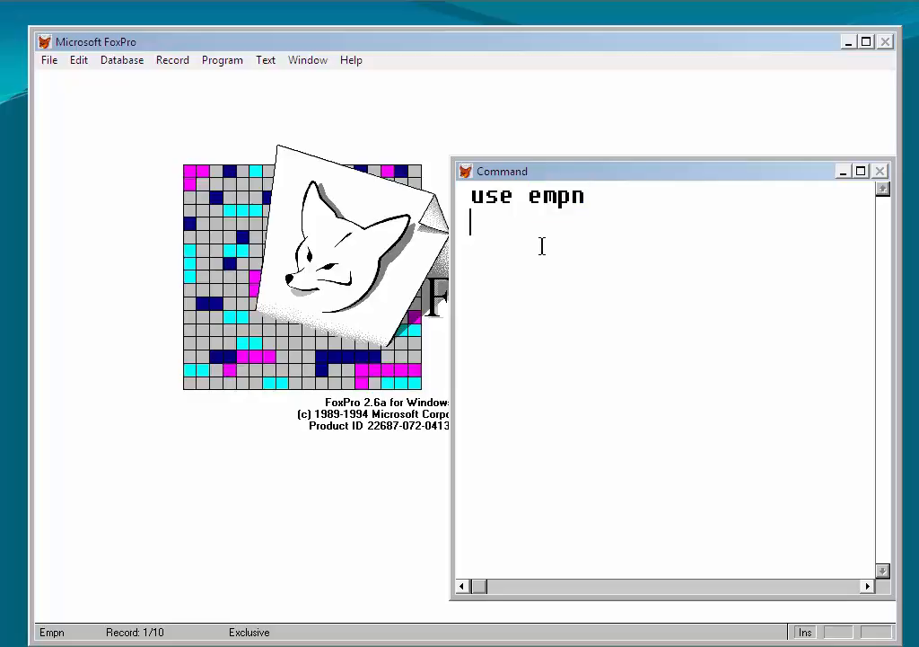
# Run the browse command on the empn table and reposition its window so the entered commands stay visible.
pyautogui.write('browse')
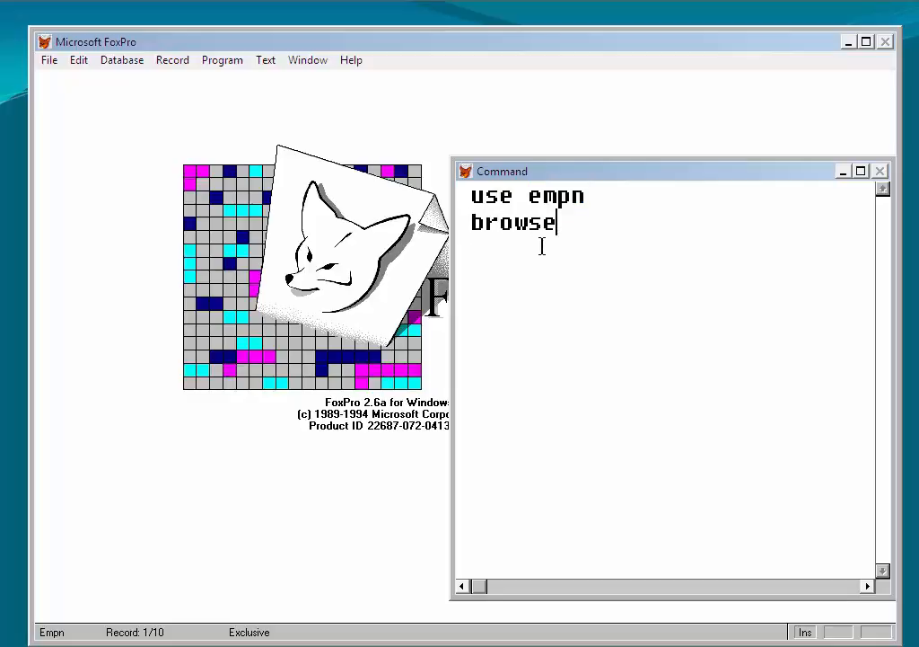
pyautogui.press('Return')
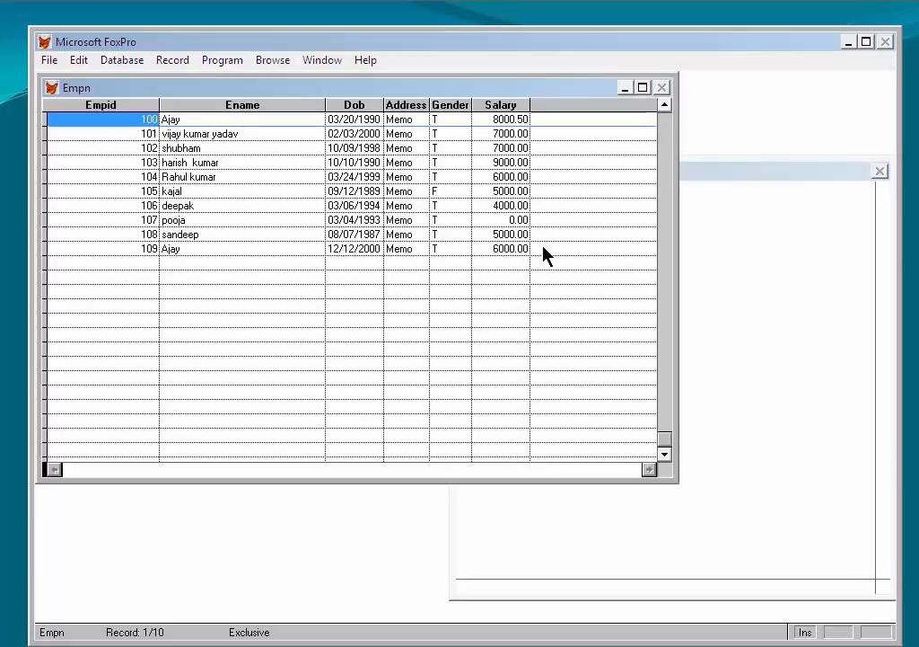
pyautogui.moveTo(396, 90); pyautogui.dragTo(450, 276)
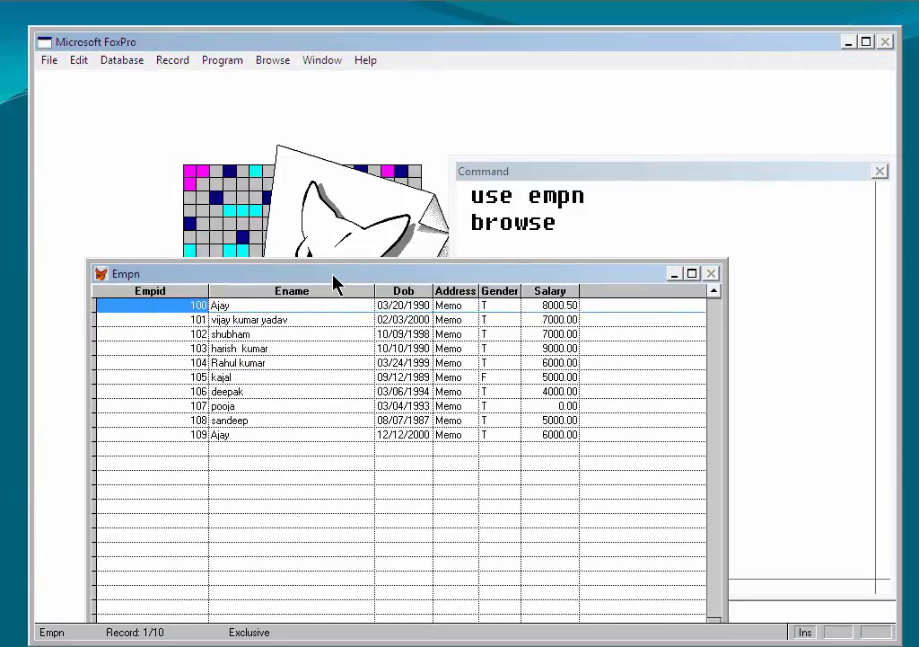
pyautogui.moveTo(335, 275); pyautogui.dragTo(324, 172)
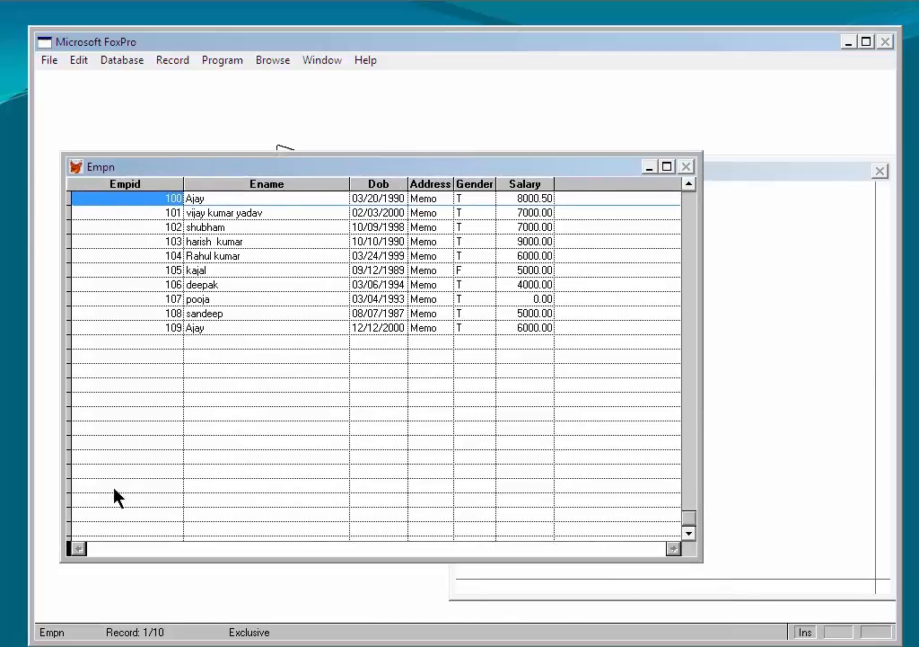
pyautogui.moveTo(271, 170); pyautogui.dragTo(324, 258)
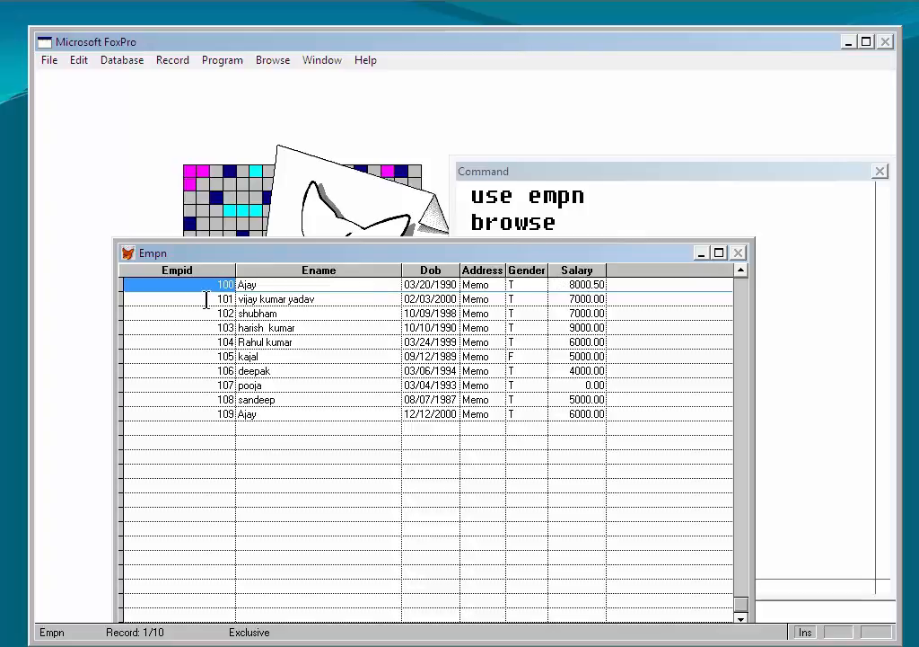
# Add the surname to the employee name in record 102 and replace that record's date of birth.
pyautogui.click(172, 313)
pyautogui.click(238, 312)
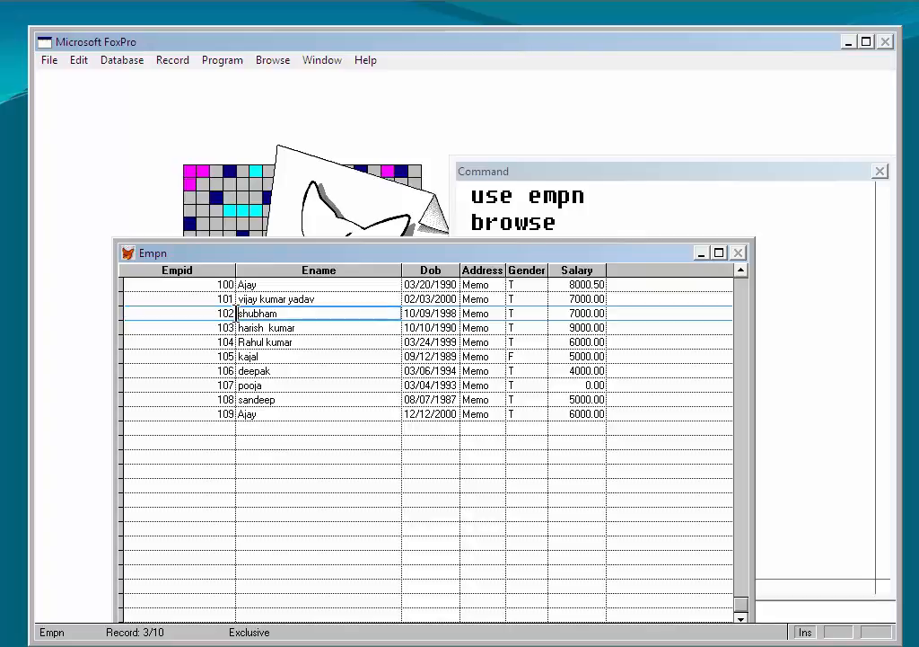
pyautogui.doubleClick(289, 312)
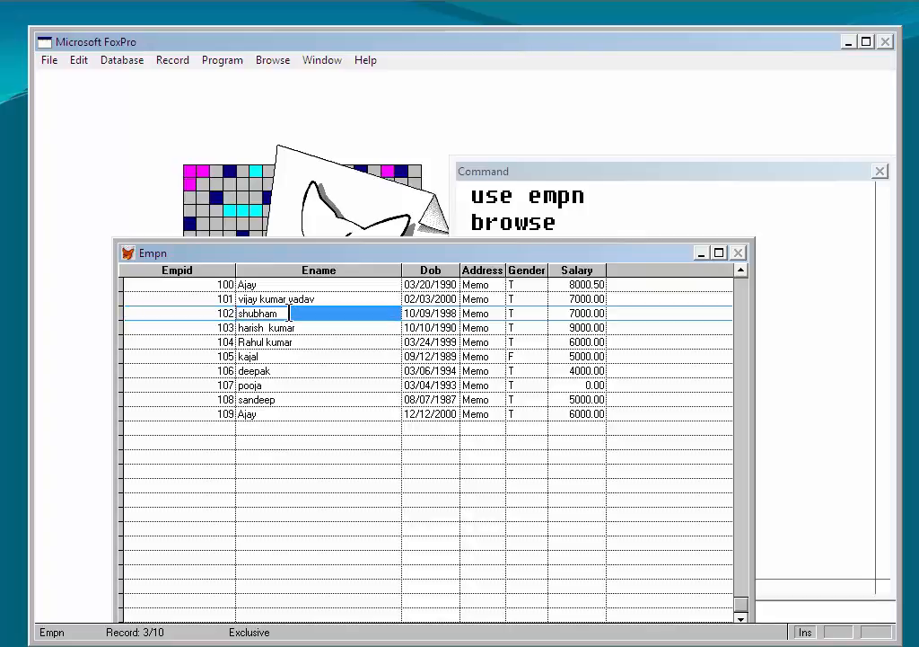
pyautogui.press('BackSpace')
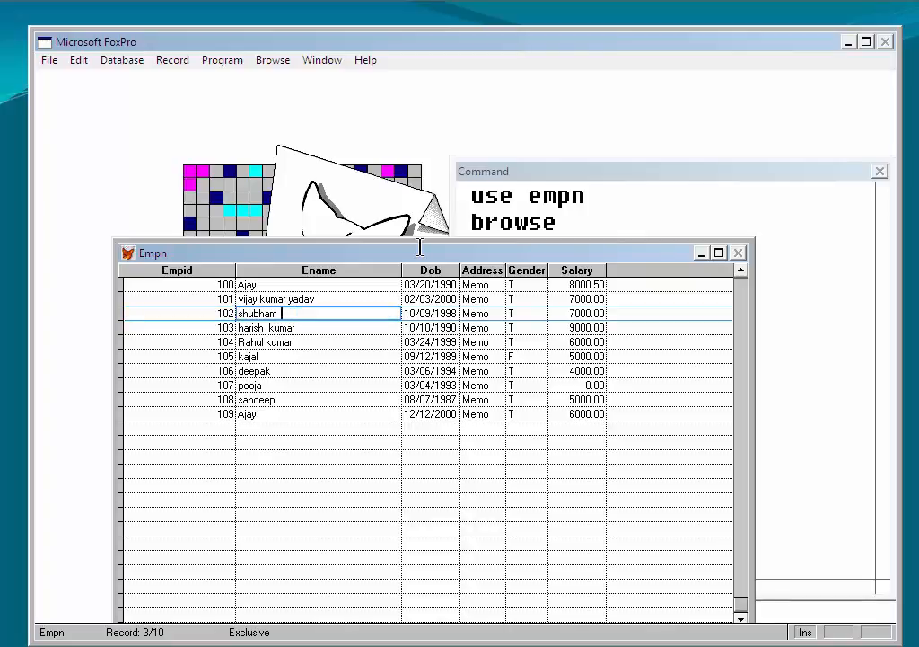
pyautogui.write('kumar')
pyautogui.press('Tab')
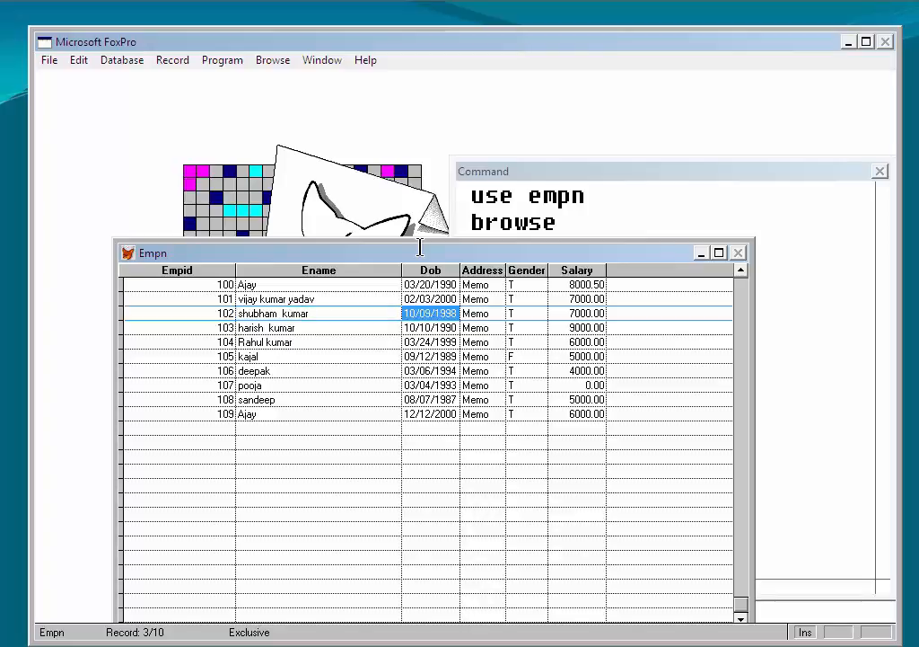
pyautogui.write('11/')
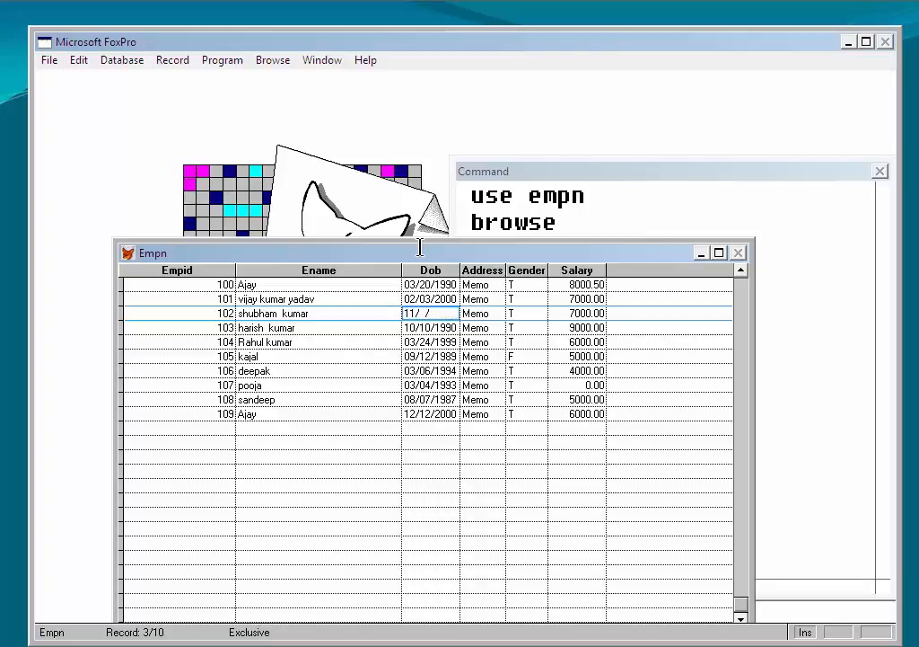
pyautogui.write('09/1990')
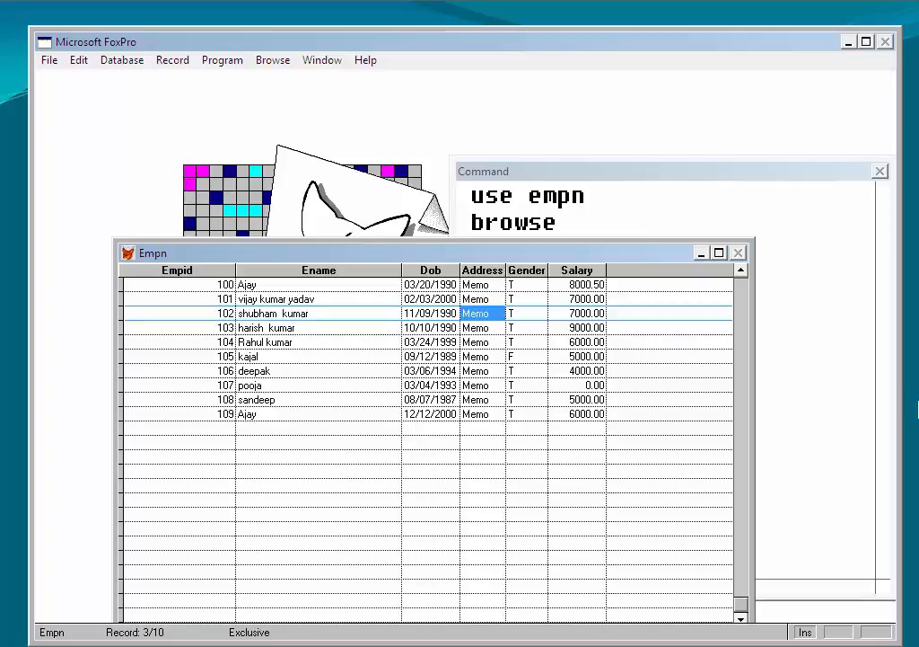
# View the Address memo of record 102, then close the memo and the table's browse window.
pyautogui.doubleClick(479, 319)
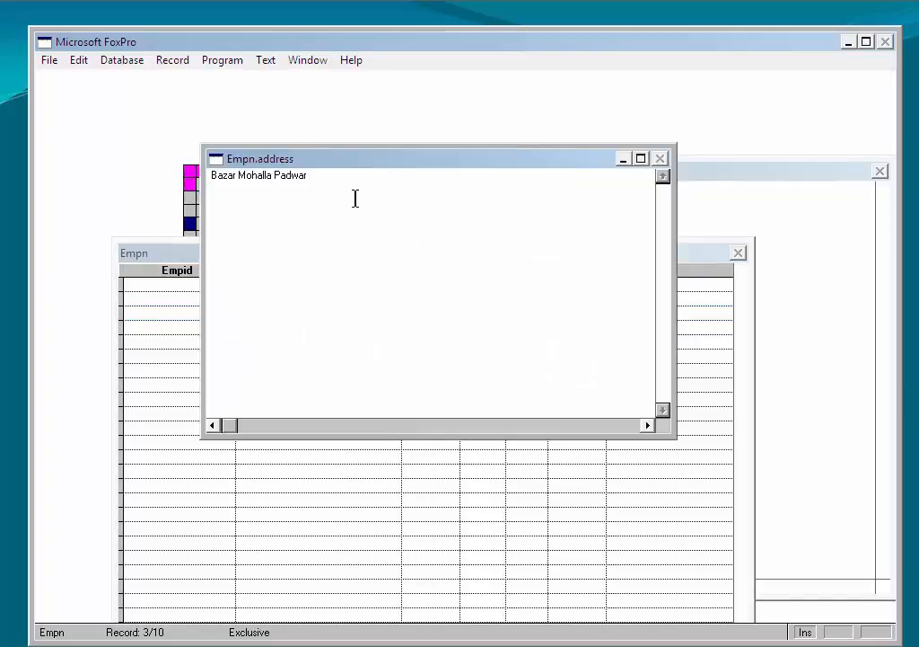
pyautogui.press('Escape')
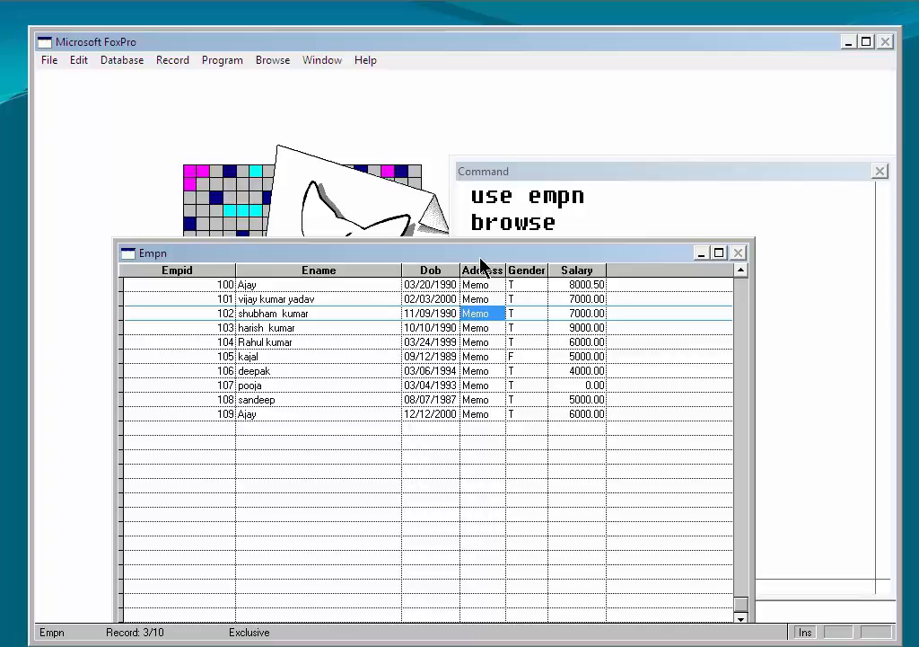
pyautogui.moveTo(482, 260); pyautogui.dragTo(481, 253)
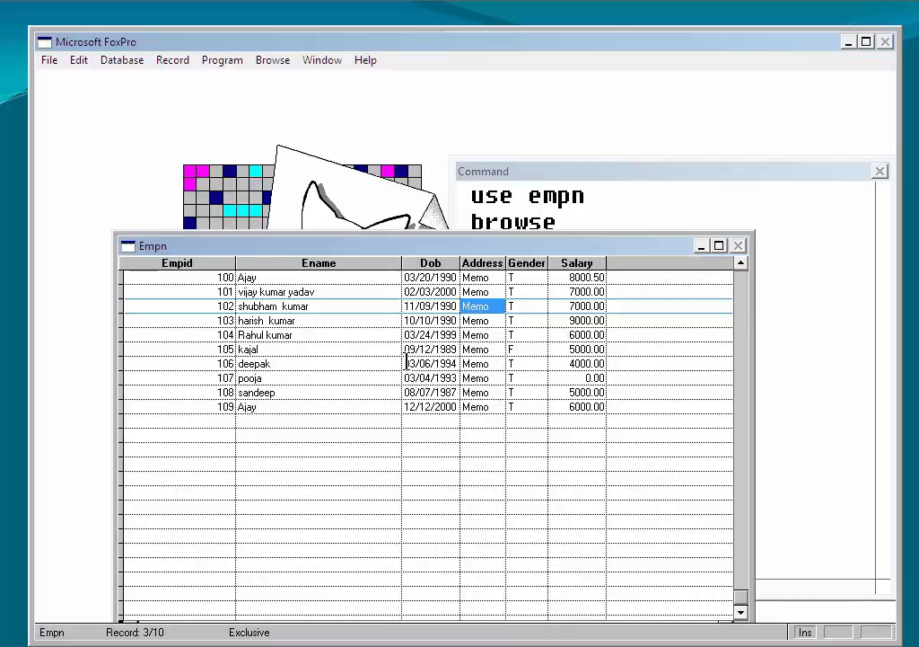
pyautogui.press('Escape')
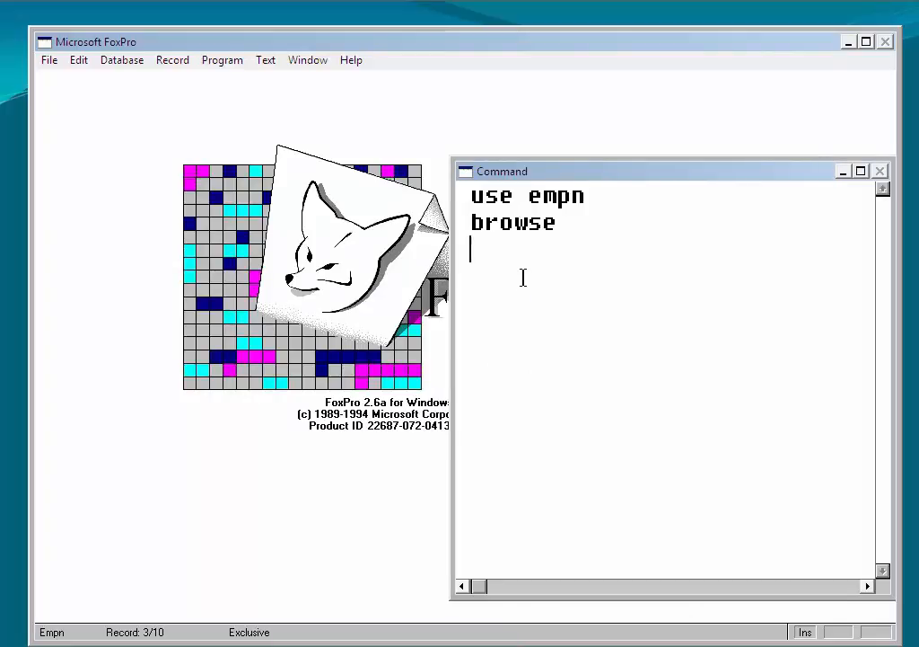
# Browse only the employee ID and name columns with the command browse fields empid,ename, correcting the first version without the fields keyword.
pyautogui.write('browse')
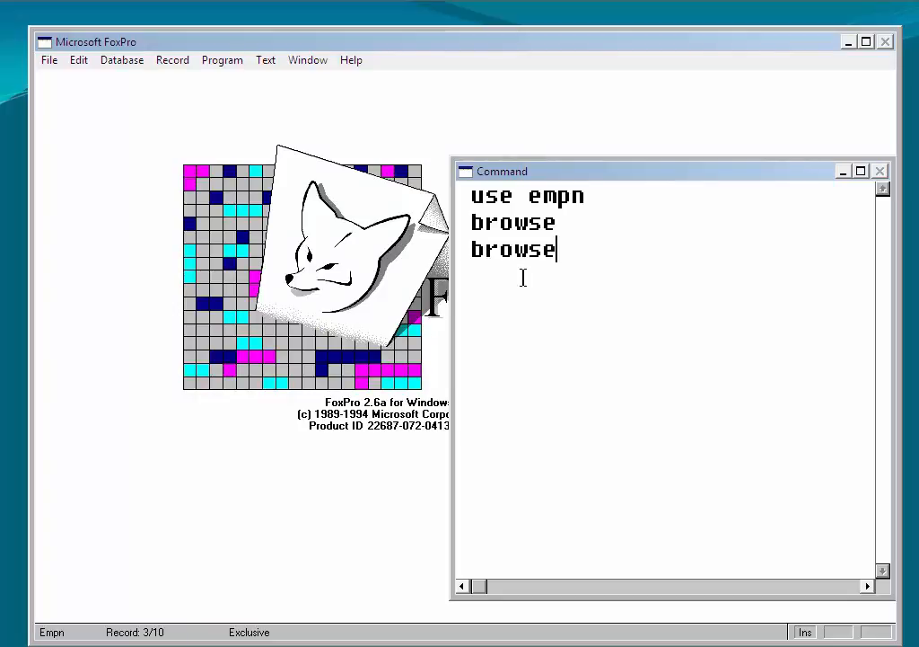
pyautogui.write(' empid,ename')
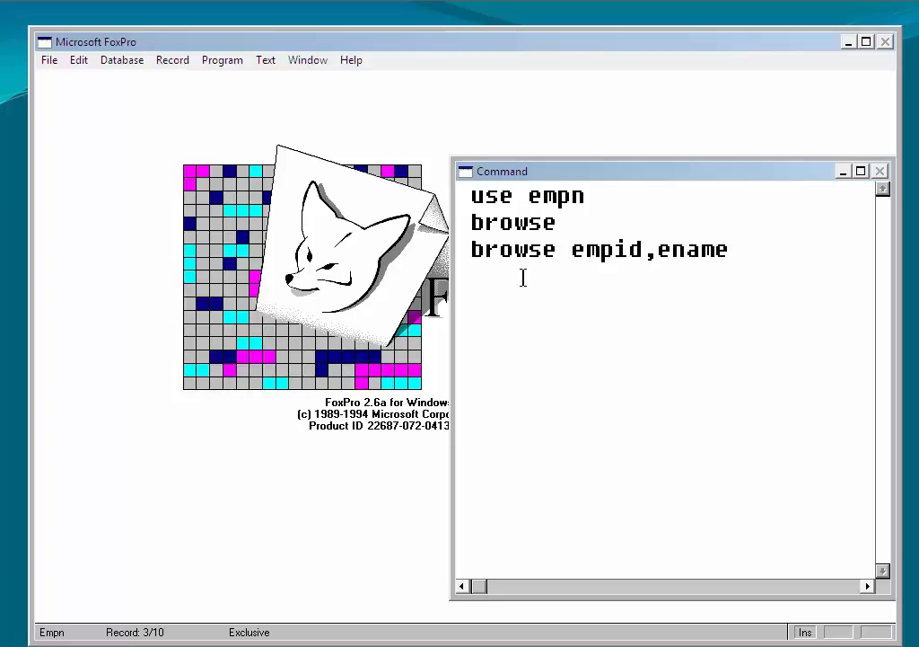
pyautogui.press('Return')
pyautogui.click(587, 280)
pyautogui.click(558, 249)
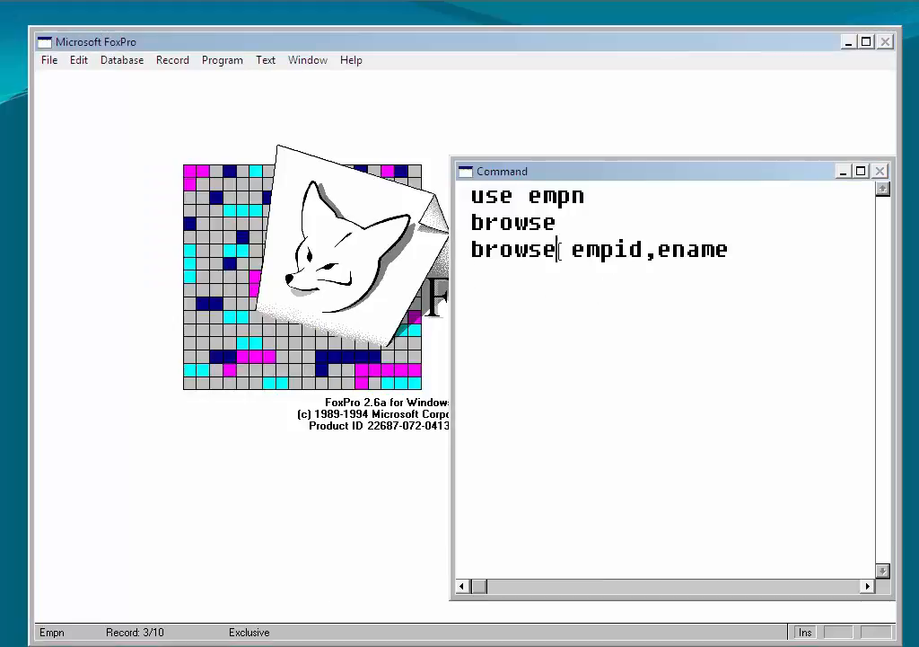
pyautogui.write('fields')
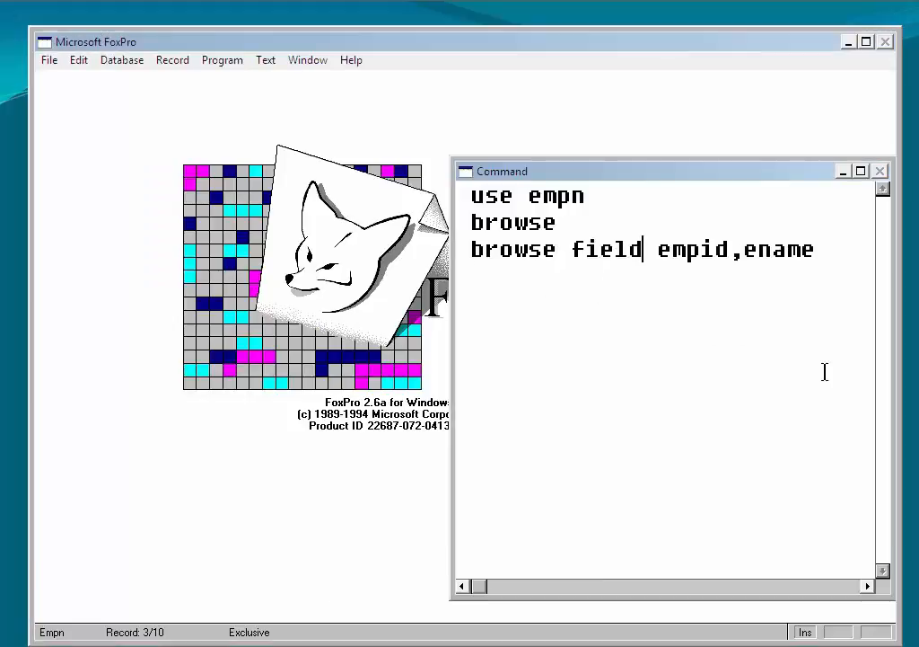
pyautogui.click(839, 268)
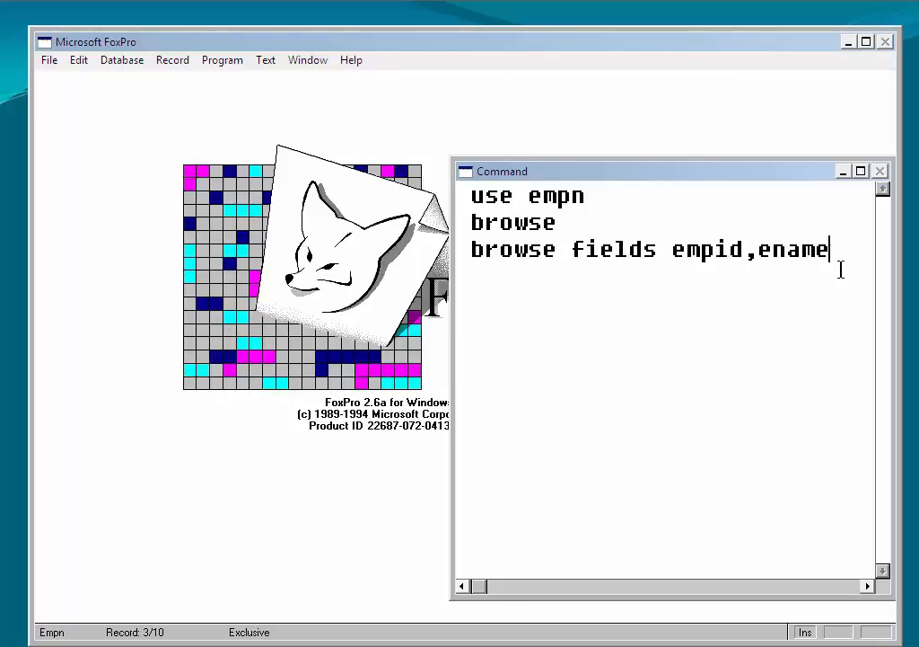
pyautogui.press('Return')
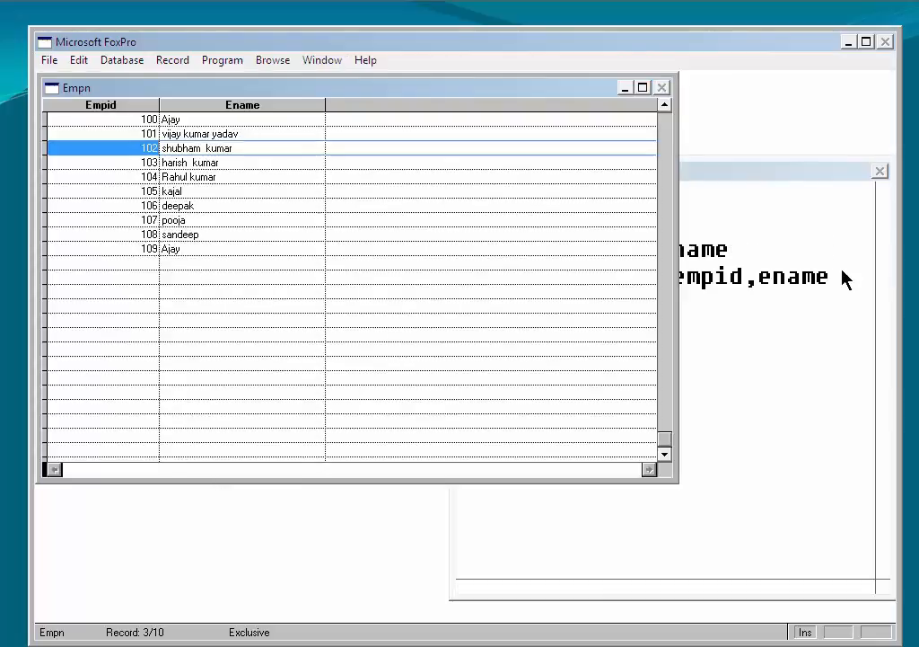
# Reposition the two-column browse window below the commands to compare them, then close it.
pyautogui.moveTo(403, 90); pyautogui.dragTo(447, 359)
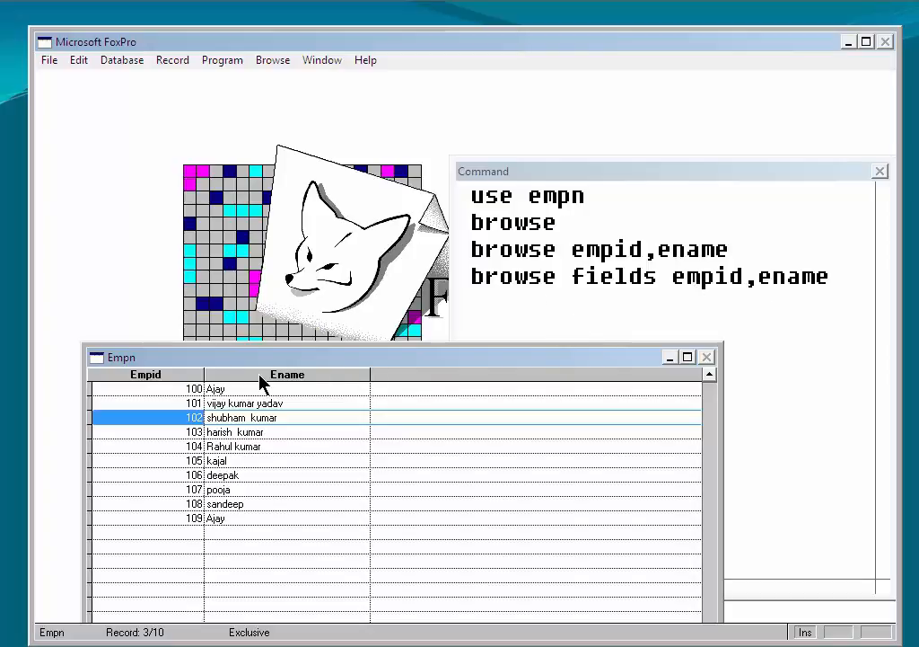
pyautogui.moveTo(261, 357); pyautogui.dragTo(263, 341)
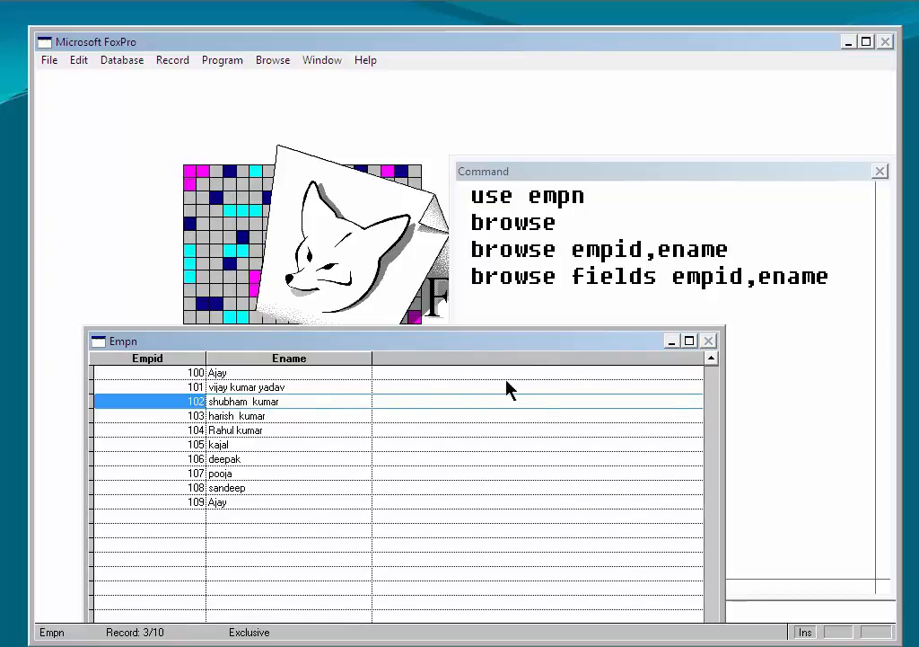
pyautogui.moveTo(469, 344); pyautogui.dragTo(469, 330)
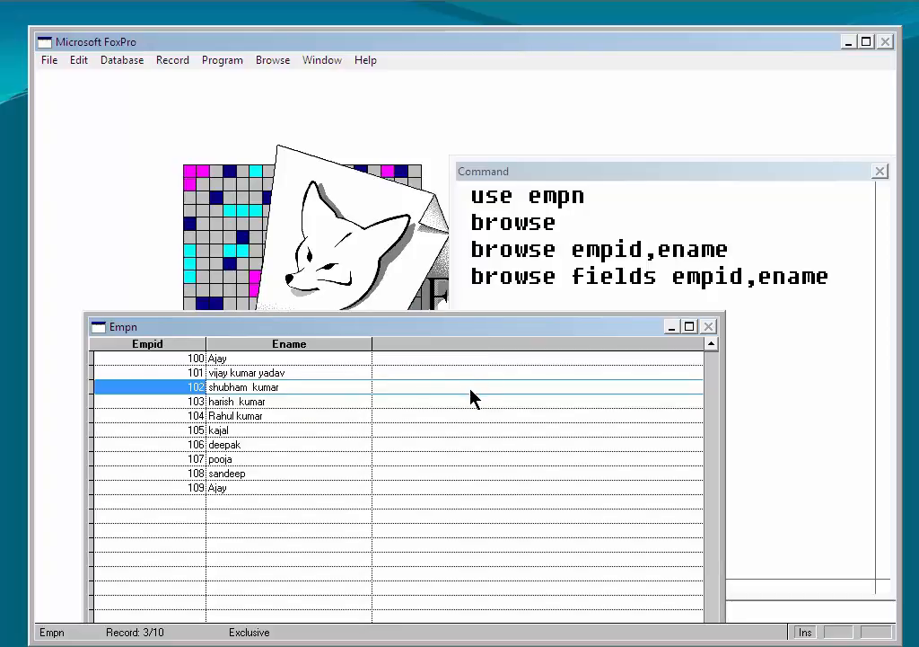
pyautogui.press('Escape')
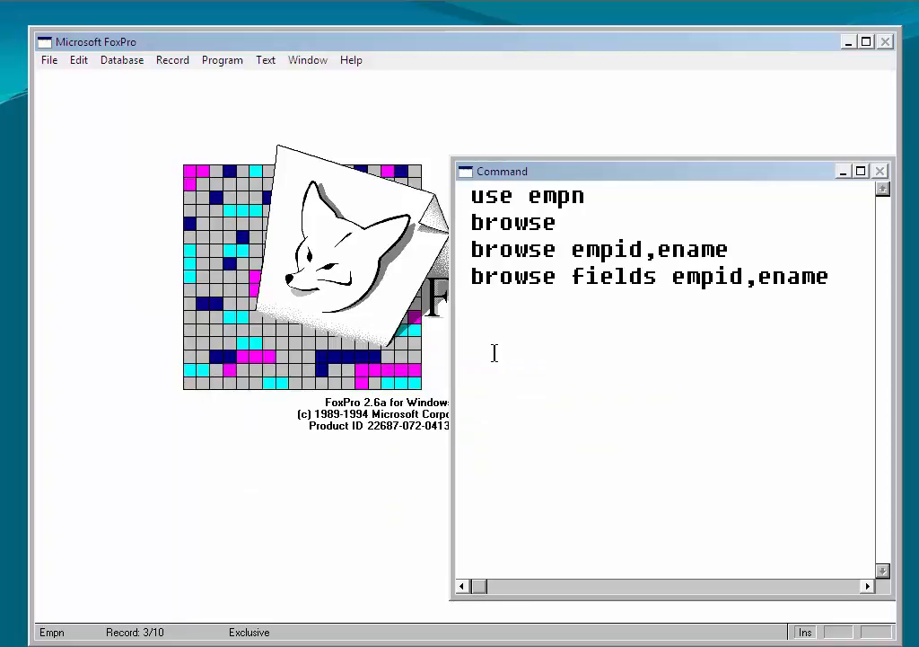
# Run browse freeze salary to restrict editing in the table to the Salary column.
pyautogui.write('browse f')
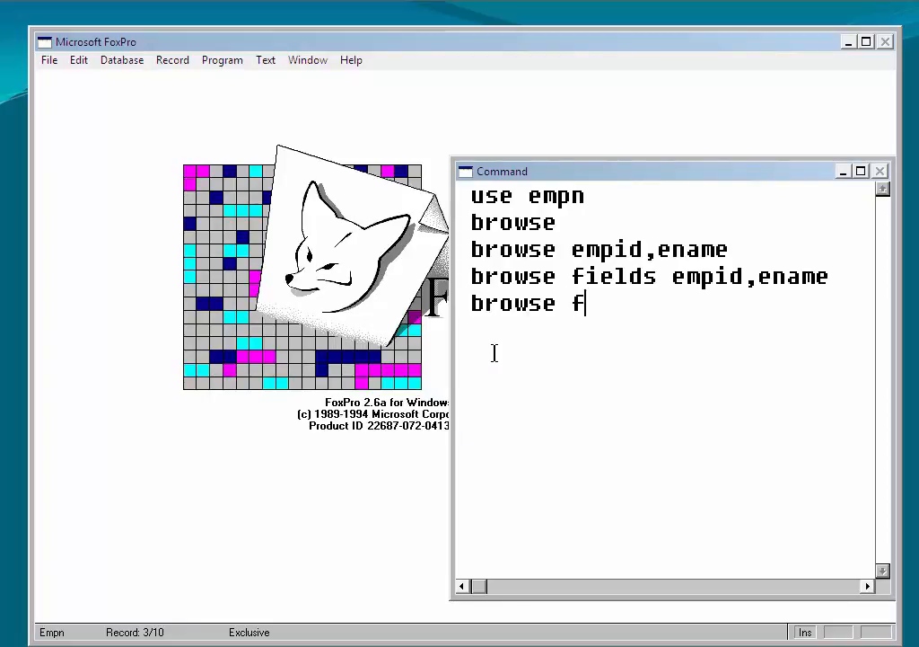
pyautogui.write('reeze ')
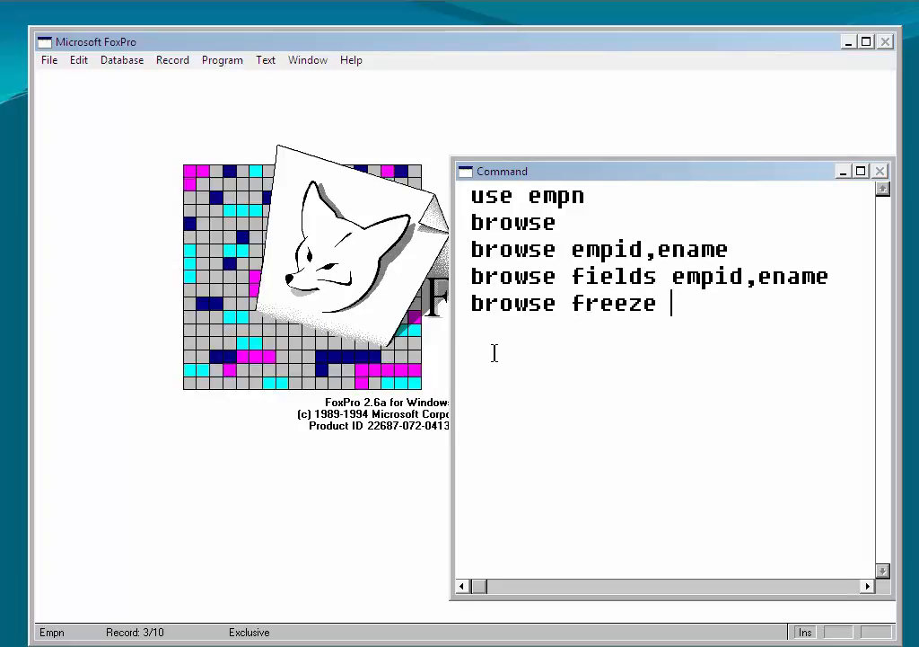
pyautogui.write('e')
pyautogui.press('BackSpace')
pyautogui.write('salary')
pyautogui.press('Return')
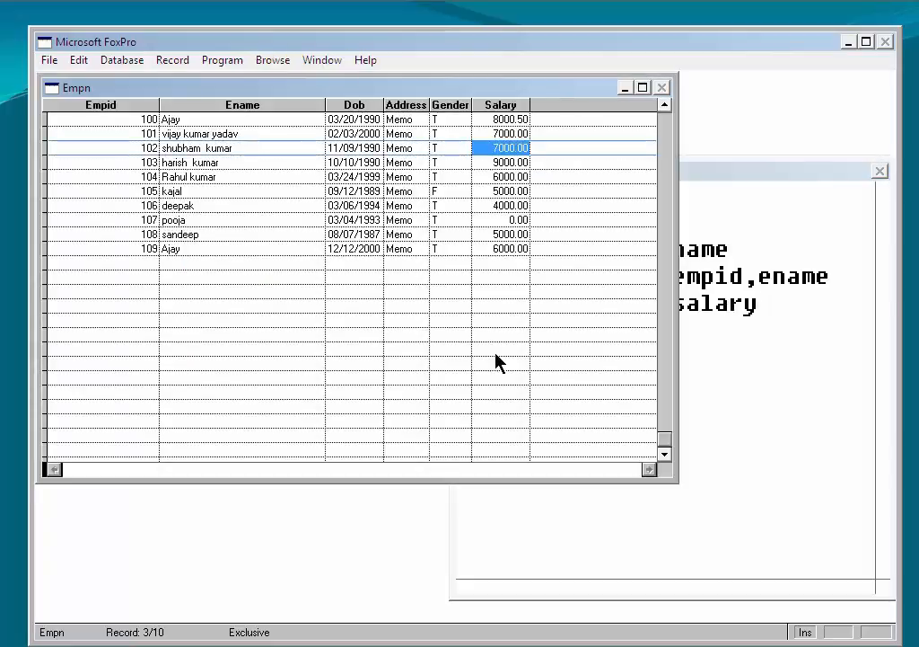
# Move the browse window below the commands and test whether cells outside the Salary column can be selected.
pyautogui.click(289, 174)
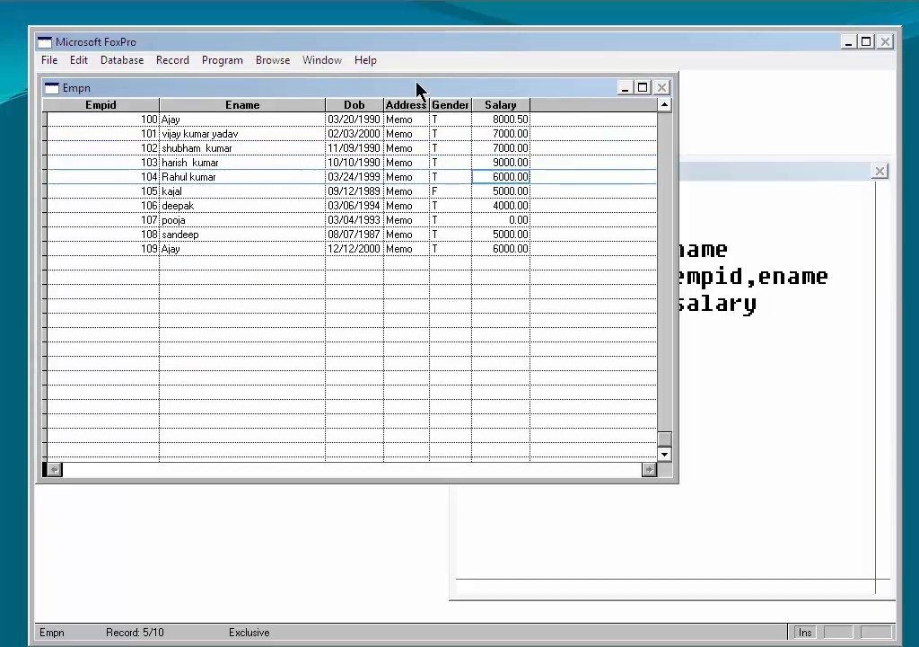
pyautogui.moveTo(417, 87); pyautogui.dragTo(563, 336)
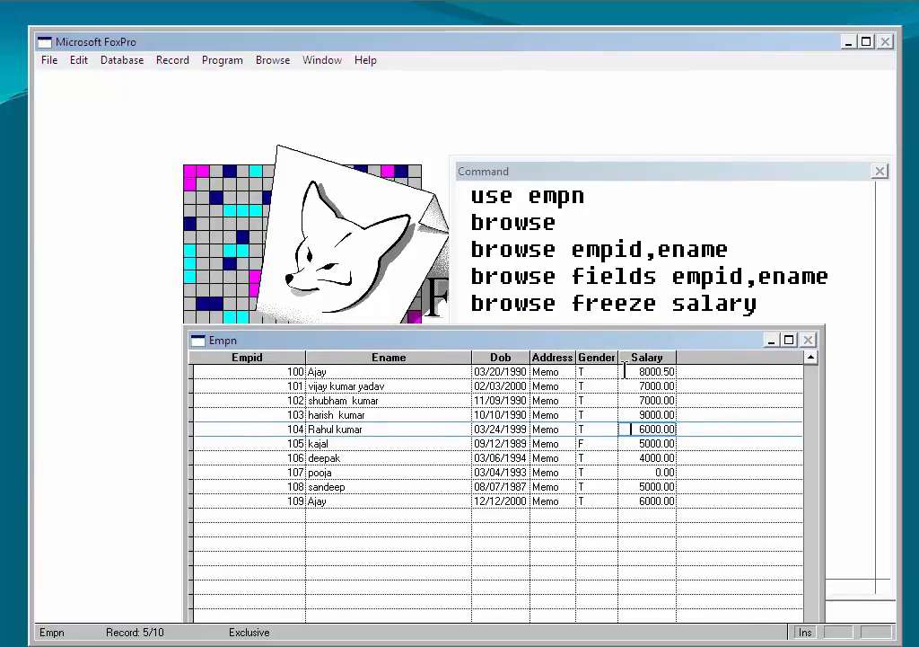
pyautogui.press('Down')
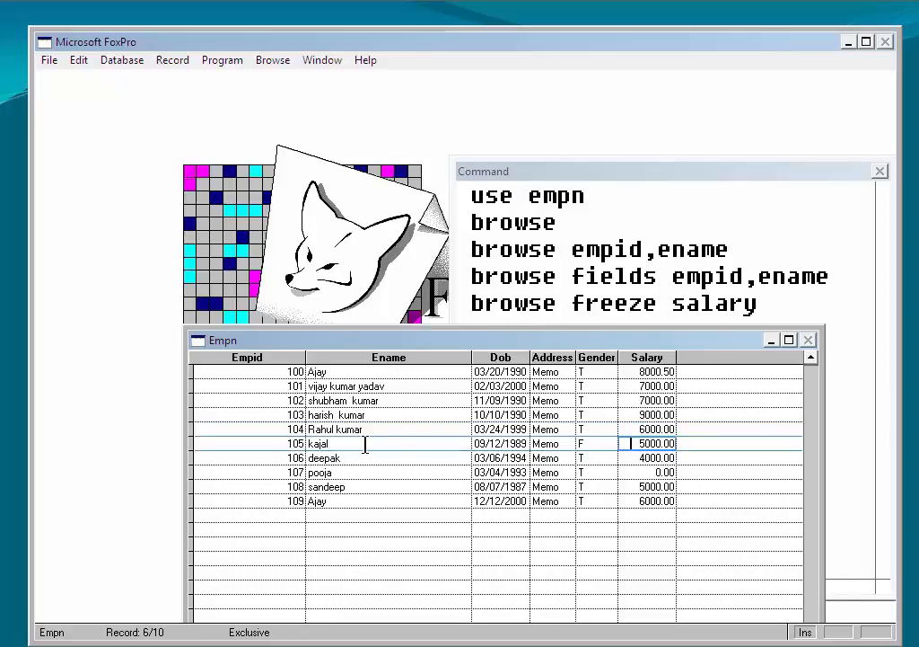
pyautogui.click(304, 387)
pyautogui.click(437, 472)
pyautogui.click(515, 401)
pyautogui.click(526, 431)
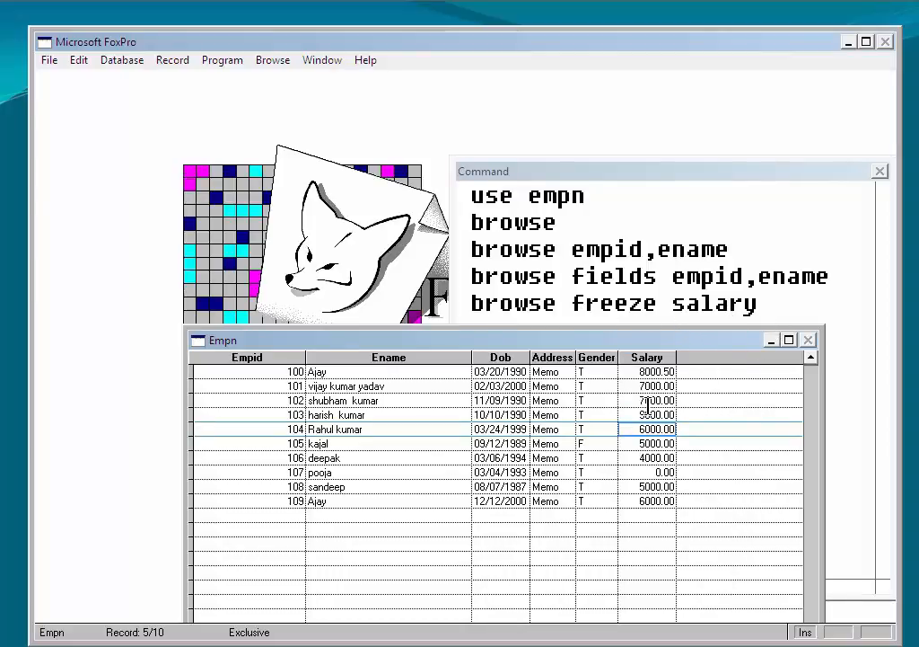
# Set the salary of employee 104 to 9000.
pyautogui.click(662, 429)
pyautogui.press('BackSpace')
pyautogui.press('BackSpace')
pyautogui.write('9000')
pyautogui.press('Return')
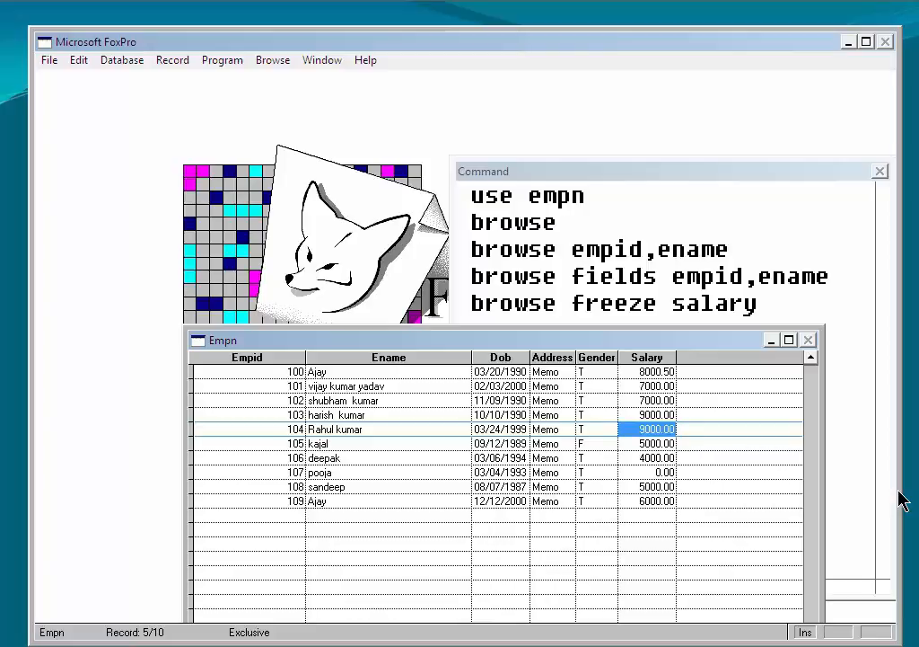
# Step through the Salary cells down to employee 107 and back up to employee 106.
pyautogui.press('Down')
pyautogui.press('Down')
pyautogui.press('Down')
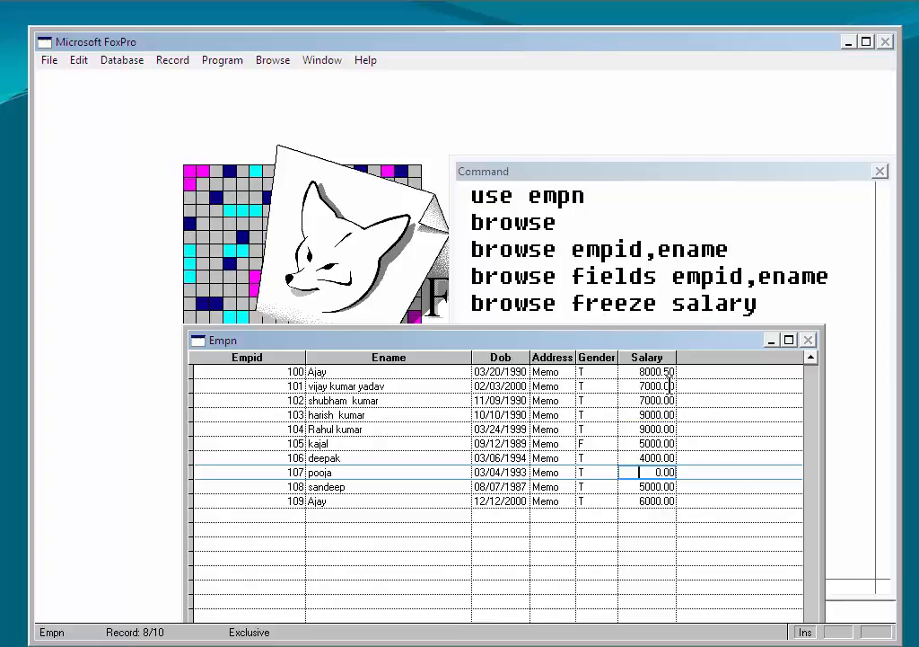
pyautogui.press('Up')
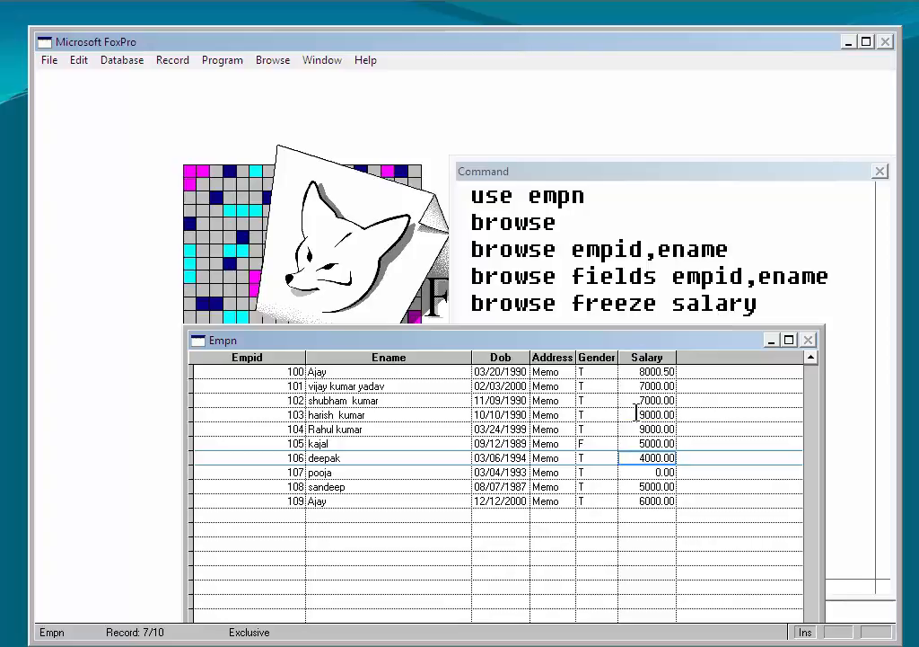
pyautogui.press('Up')
pyautogui.press('Up')
pyautogui.press('Up')
pyautogui.moveTo(646, 346); pyautogui.dragTo(642, 312)
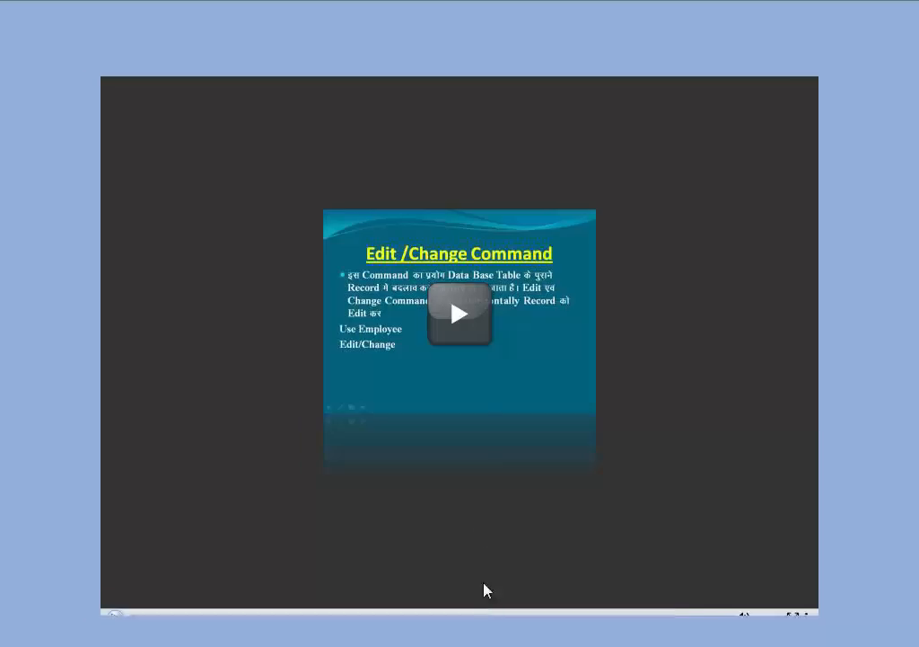
pyautogui.click(469, 344)
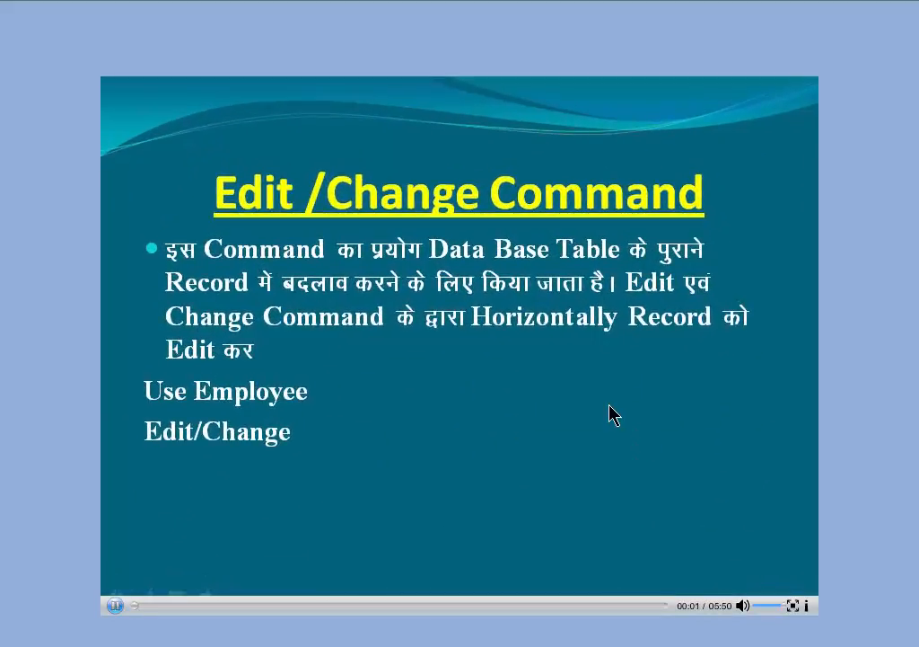
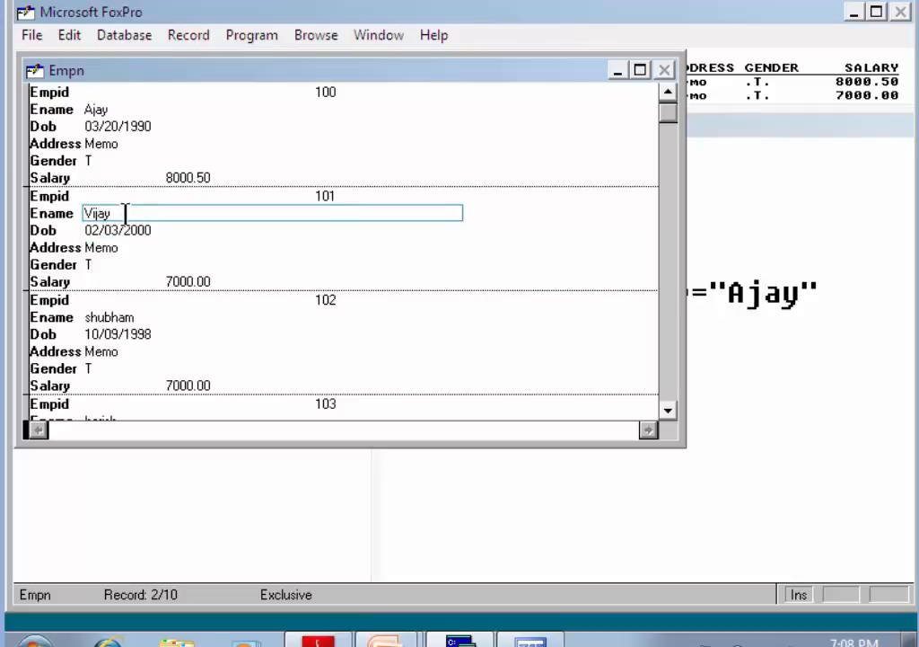
# Replace the Ename value of employee 101 with the employee's full name in lowercase.
pyautogui.tripleClick(126, 213)
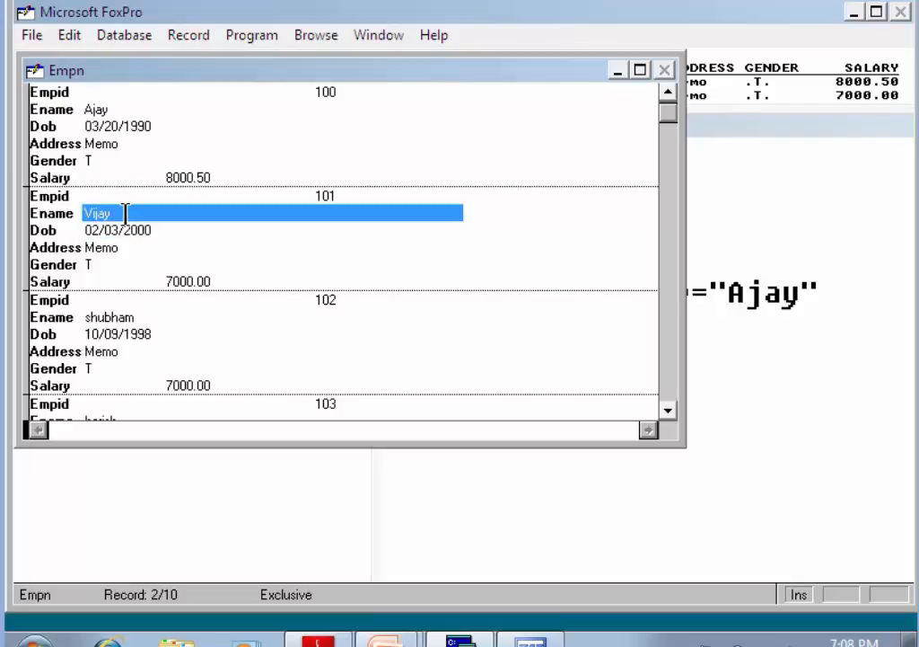
pyautogui.write('v')
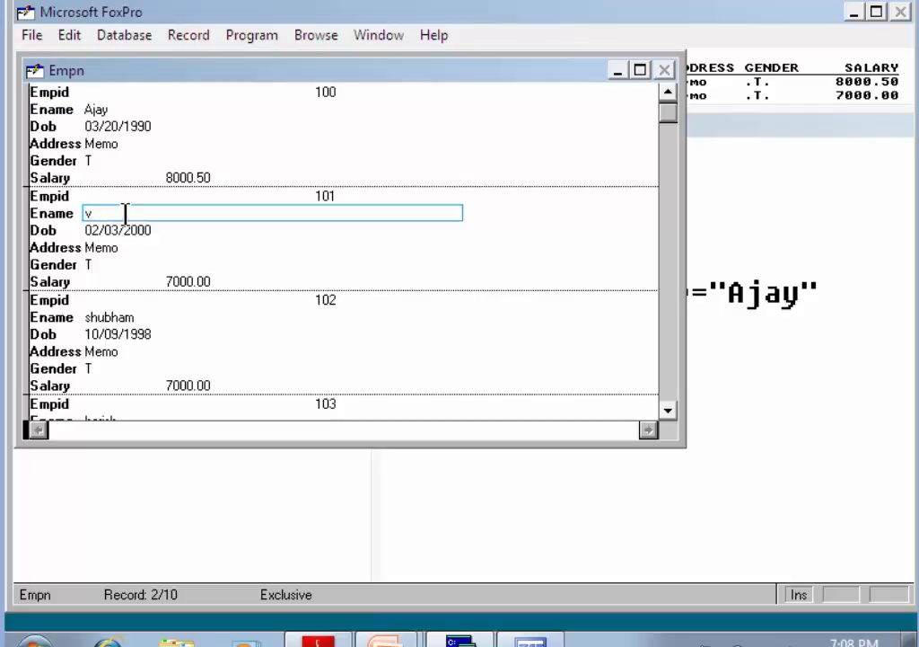
pyautogui.write('vijay kumar yadav')
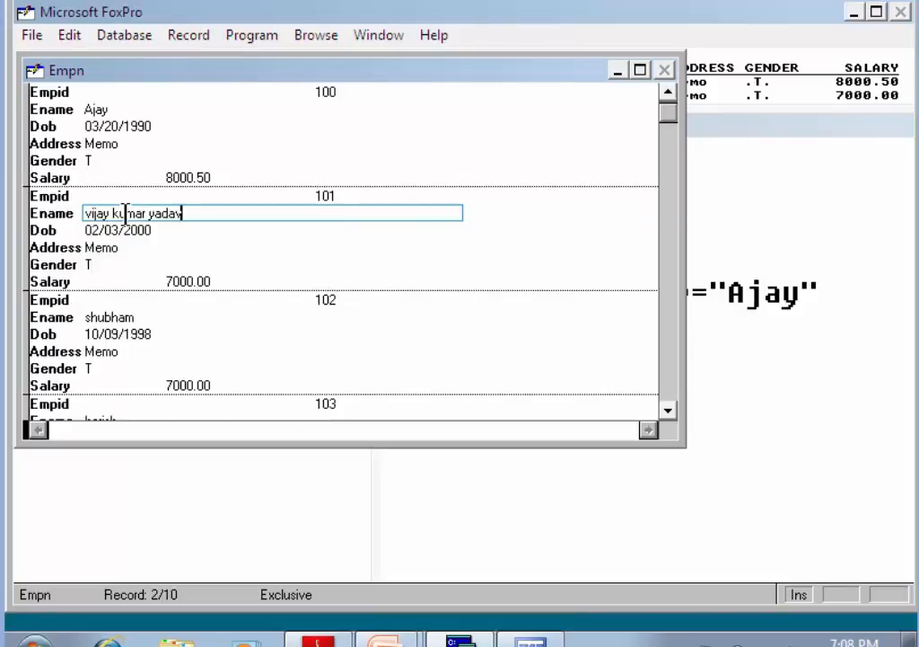
pyautogui.press('Tab')
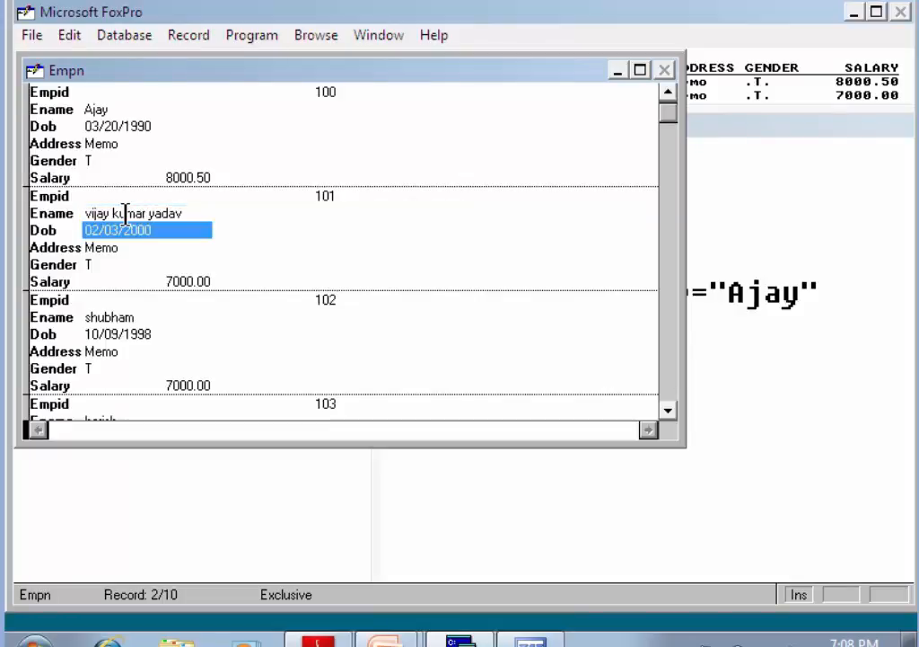
# Append the city to the end of employee 101's Address memo, then save and close the memo.
pyautogui.press('Tab')
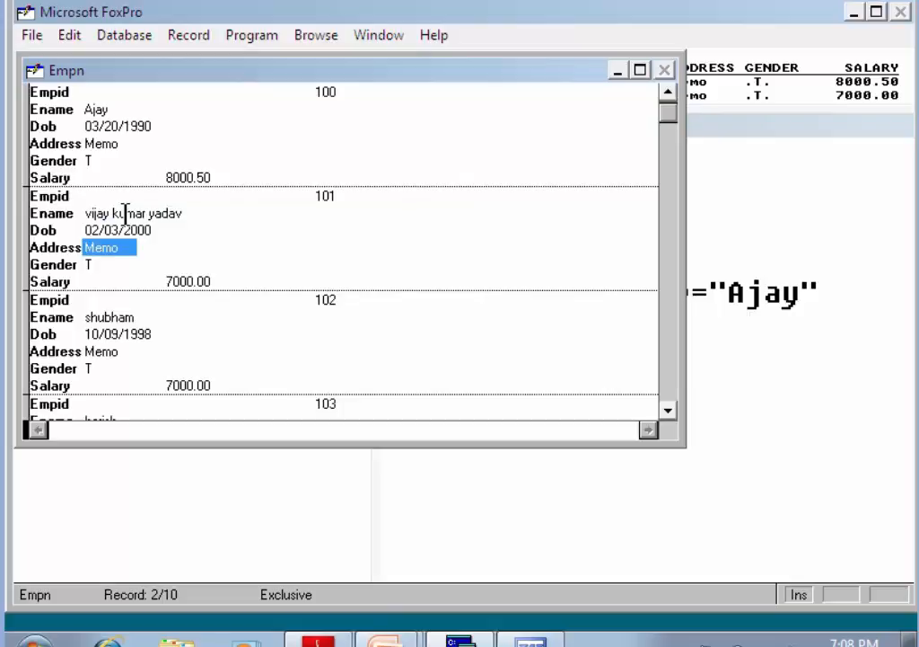
pyautogui.doubleClick(101, 249)
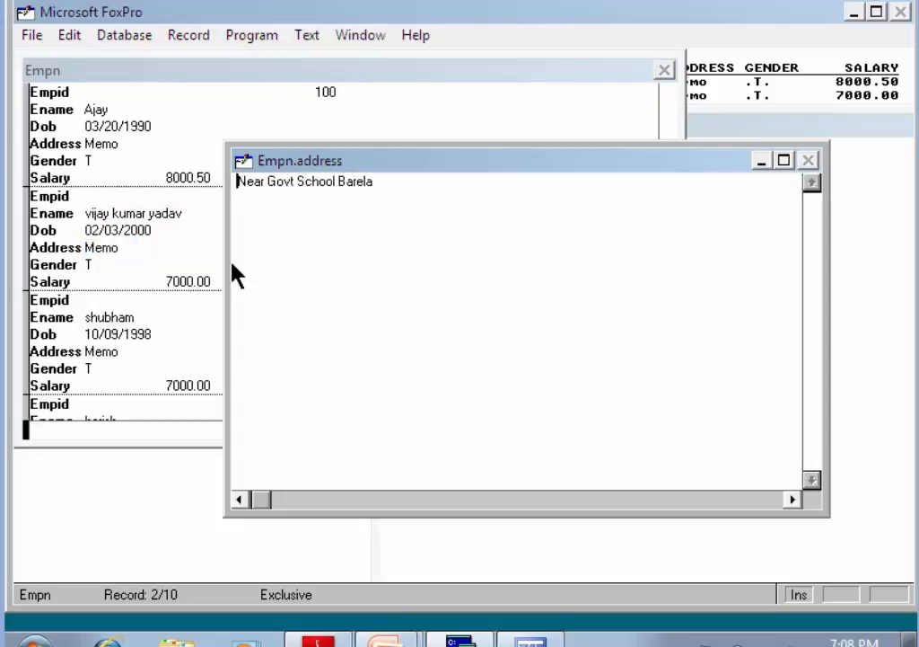
pyautogui.click(401, 182)
pyautogui.write('jabalpur')
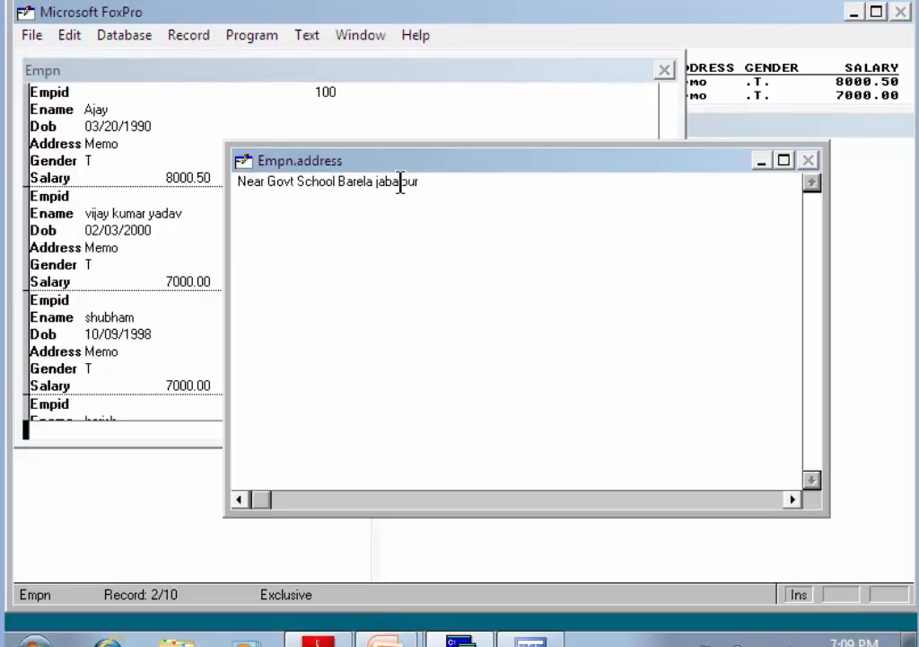
pyautogui.hotkey('ctrl', 'w')
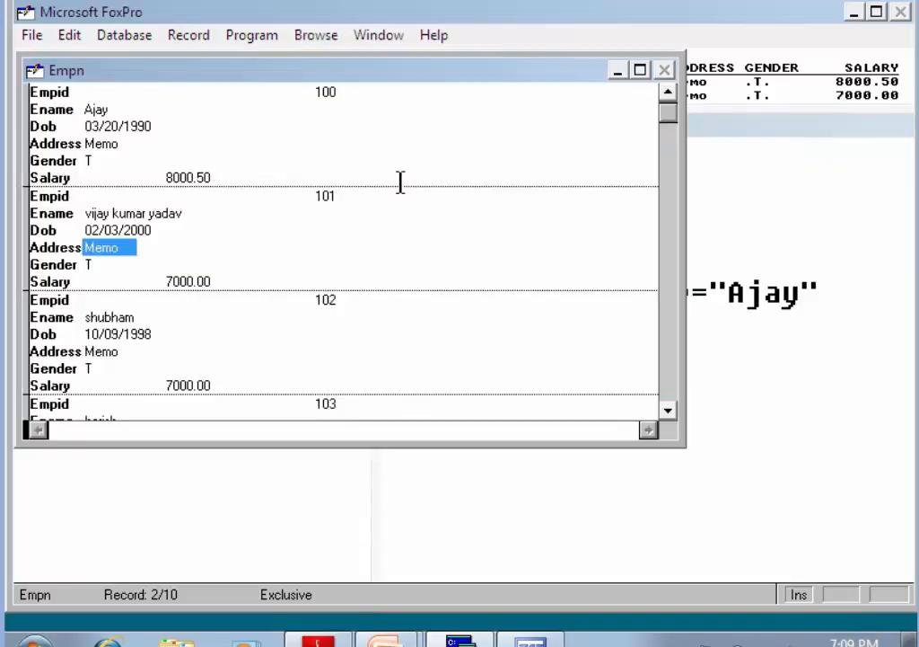
# Move the Empn edit window lower and step through the fields to the Address of employee 102.
pyautogui.press('Tab')
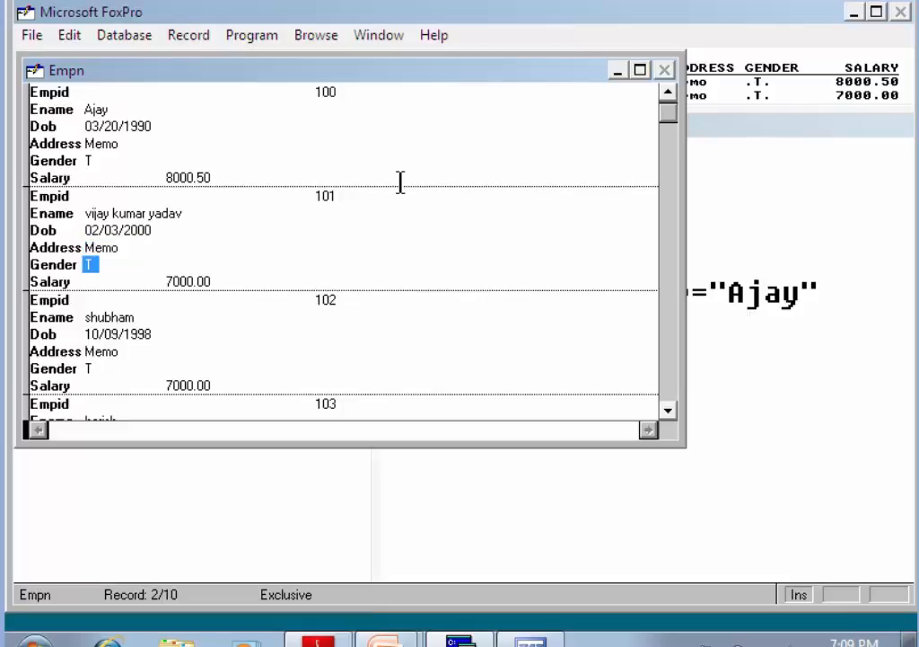
pyautogui.moveTo(262, 77); pyautogui.dragTo(310, 131)
pyautogui.moveTo(212, 130); pyautogui.dragTo(225, 127)
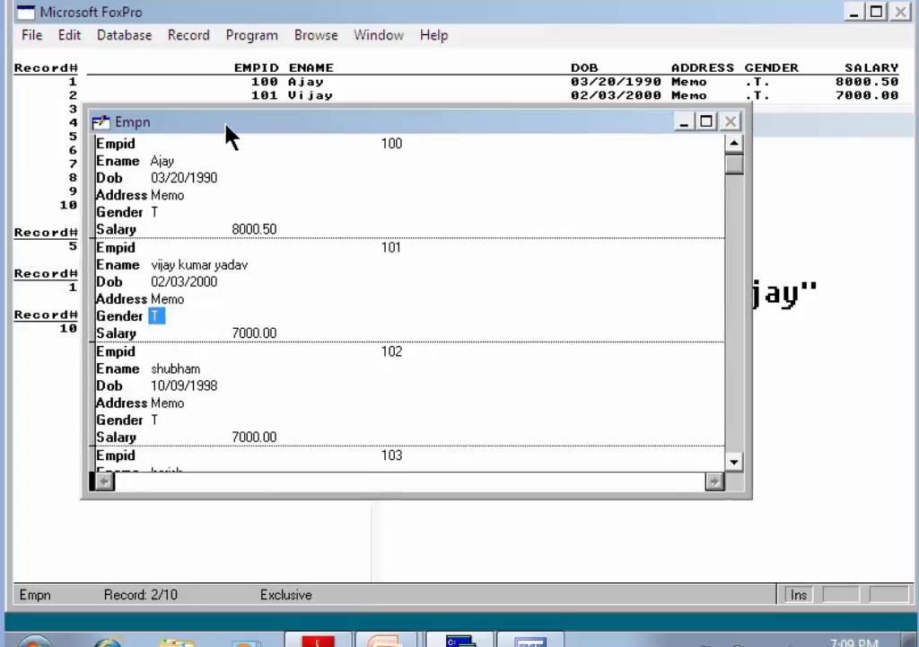
pyautogui.press('Tab')
pyautogui.press('Tab')
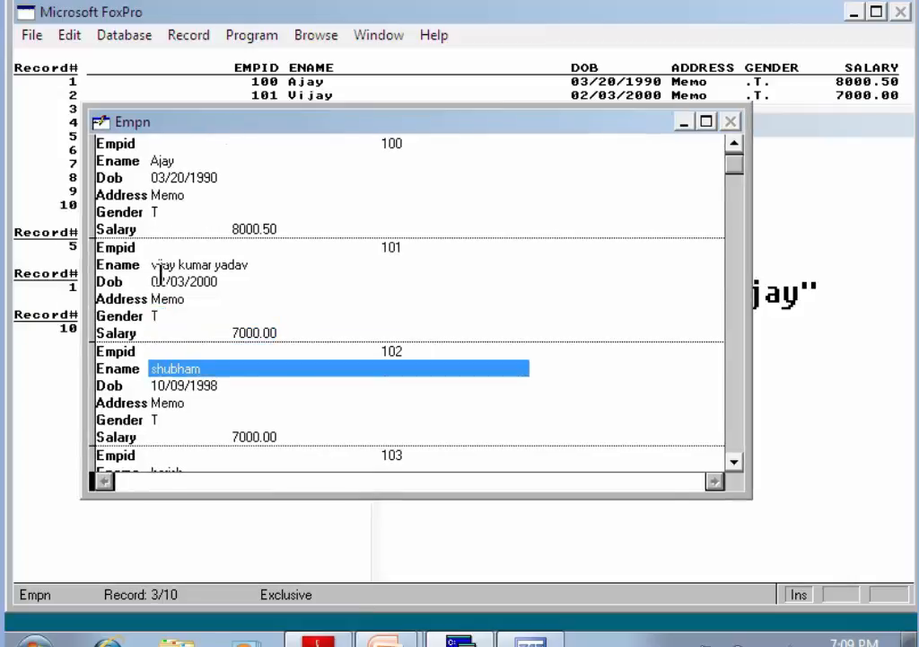
pyautogui.press('Tab')
pyautogui.press('Tab')
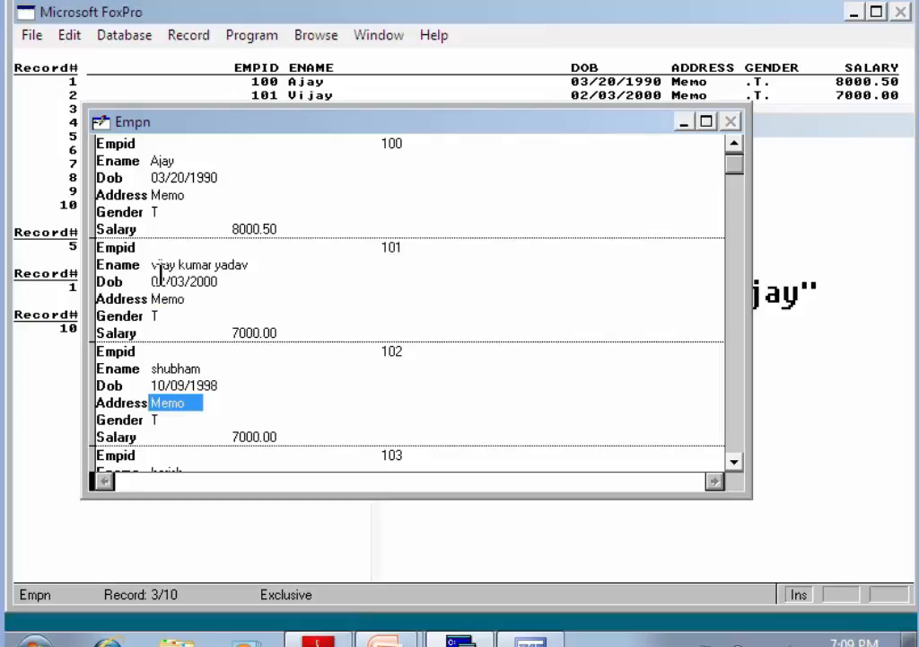
# Close the edit window and run the change command on the empn table.
pyautogui.press('Escape')
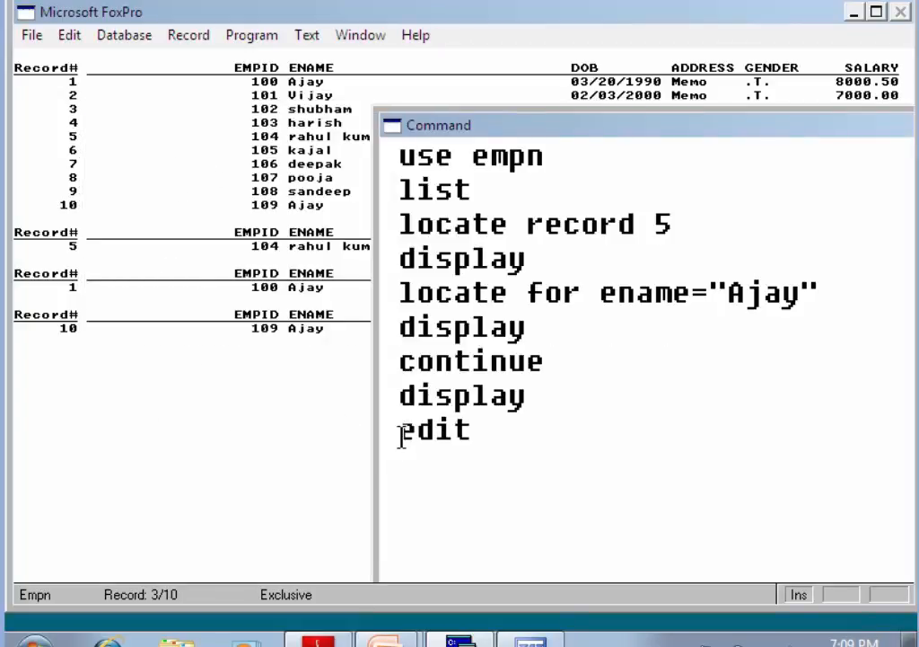
pyautogui.write('change')
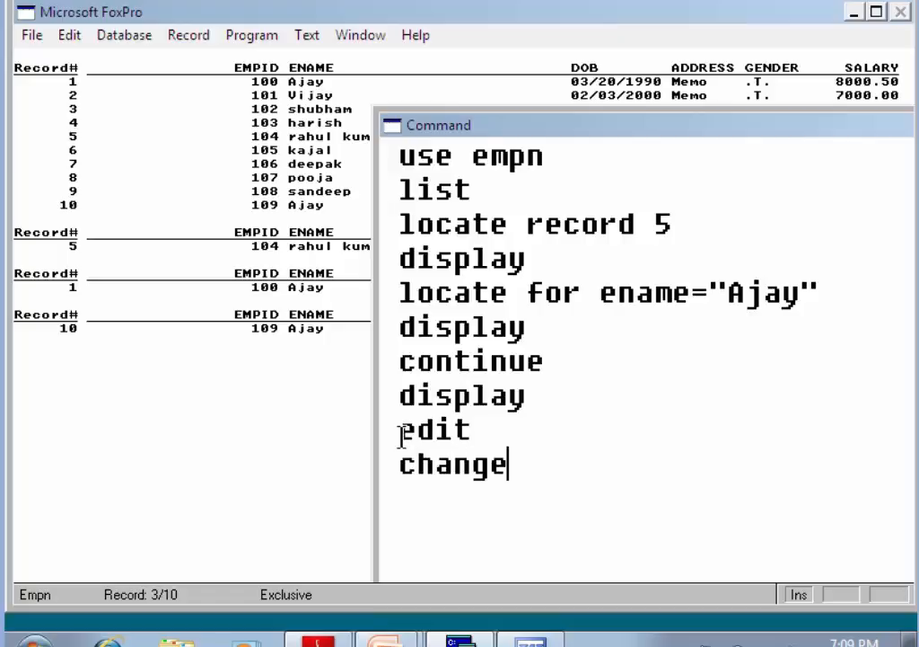
pyautogui.press('Return')
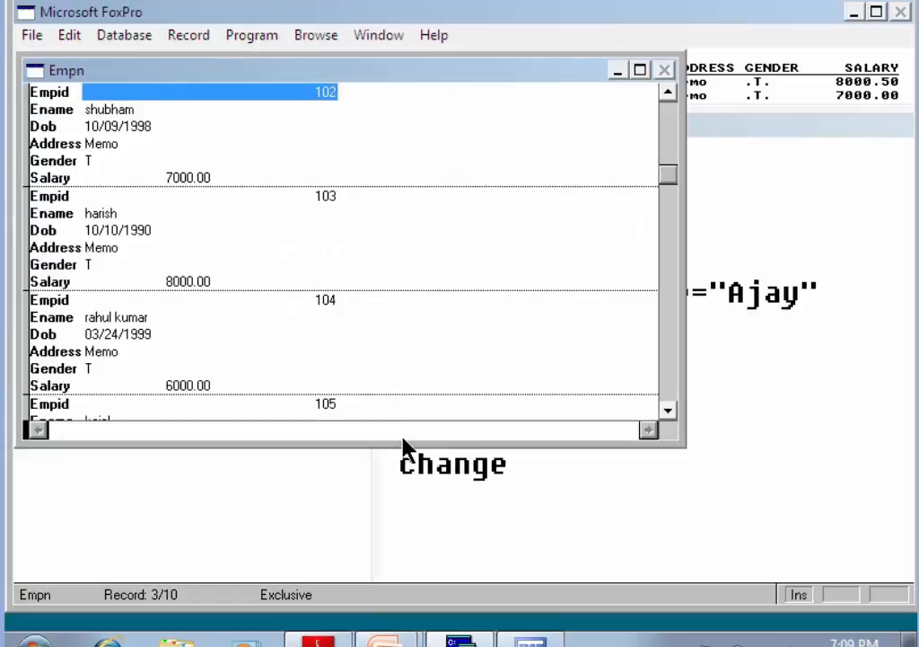
# Set the salary of employee 103 to 9000, then save and close the record window.
pyautogui.press('Tab')
pyautogui.press('Tab')
pyautogui.press('Tab')
pyautogui.press('Tab')
pyautogui.press('Tab')
pyautogui.press('Tab')
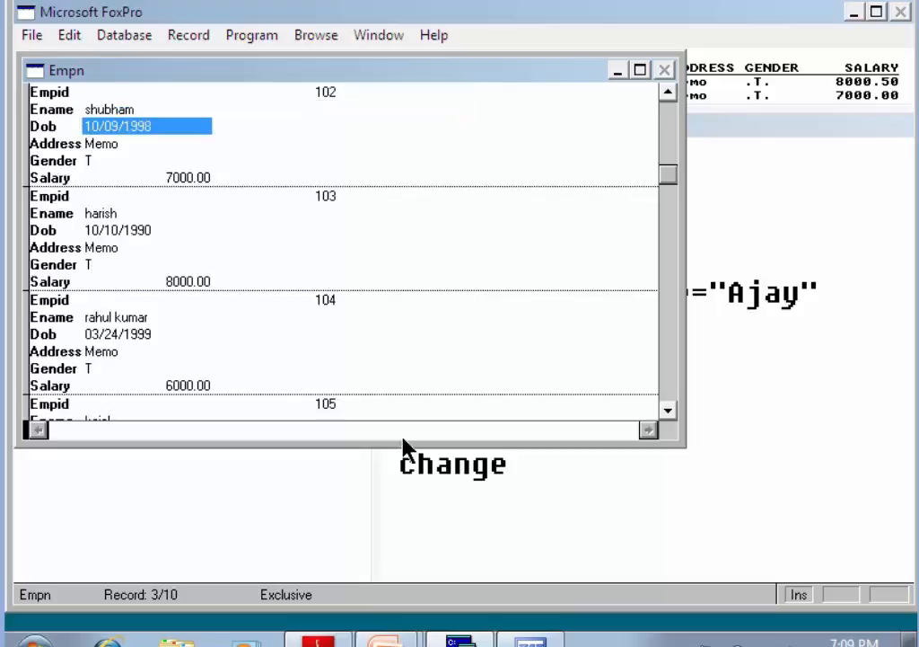
pyautogui.press('Tab')
pyautogui.press('Tab')
pyautogui.press('Tab')
pyautogui.press('Tab')
pyautogui.press('Tab')
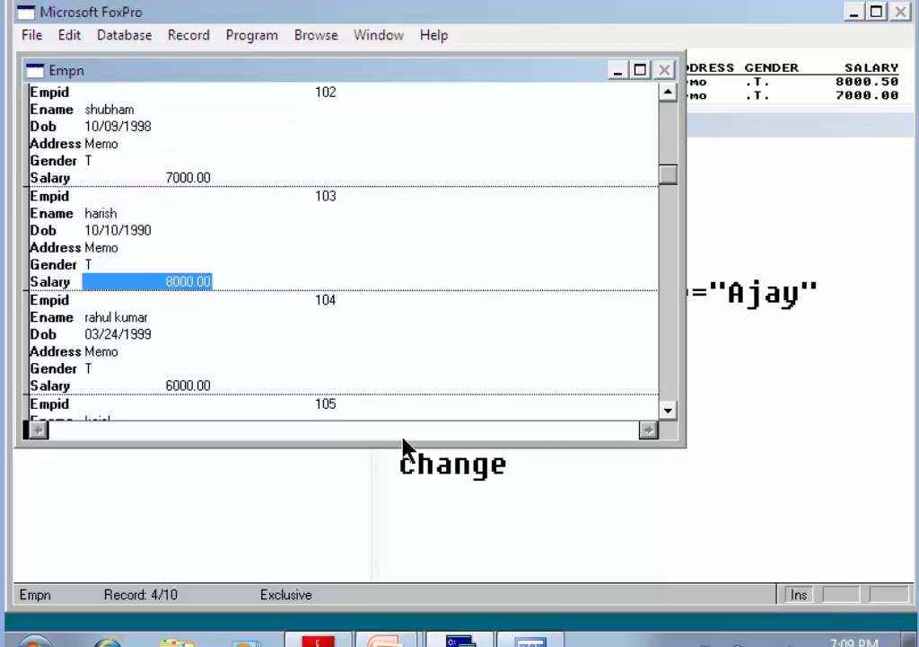
pyautogui.write('90000')
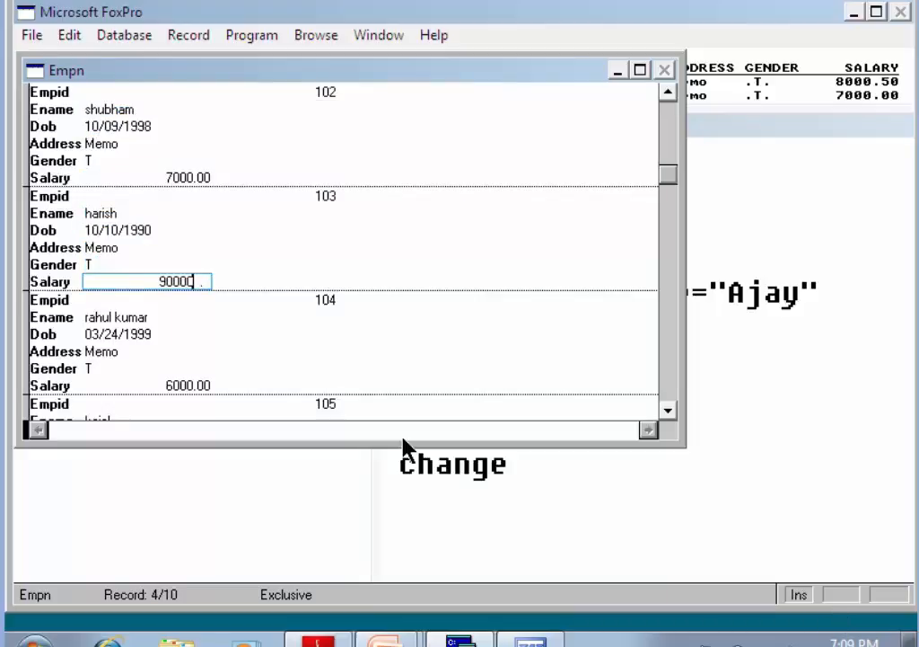
pyautogui.press('BackSpace')
pyautogui.hotkey('shift', 'Tab')
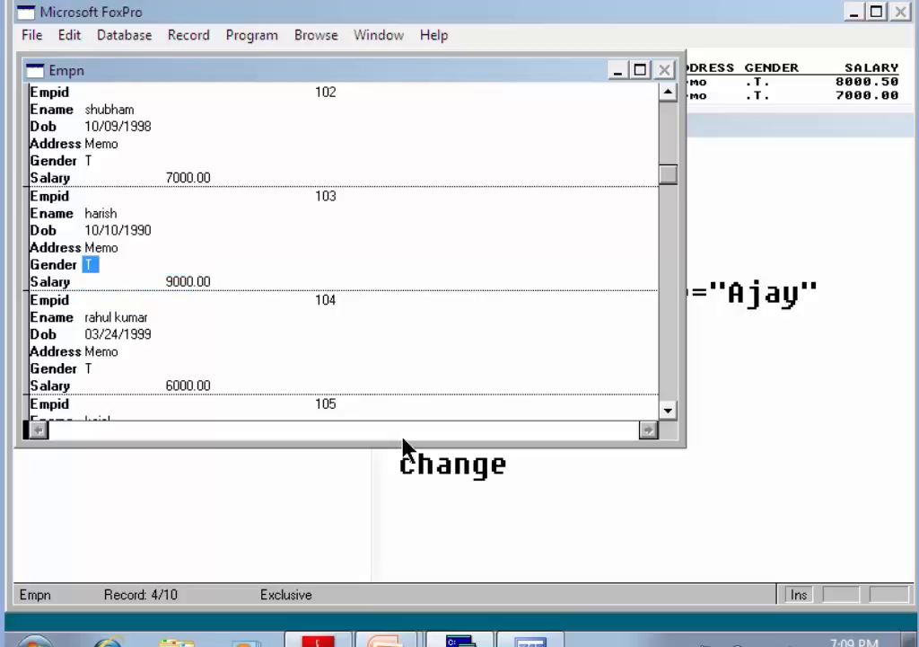
pyautogui.hotkey('ctrl', 'w')
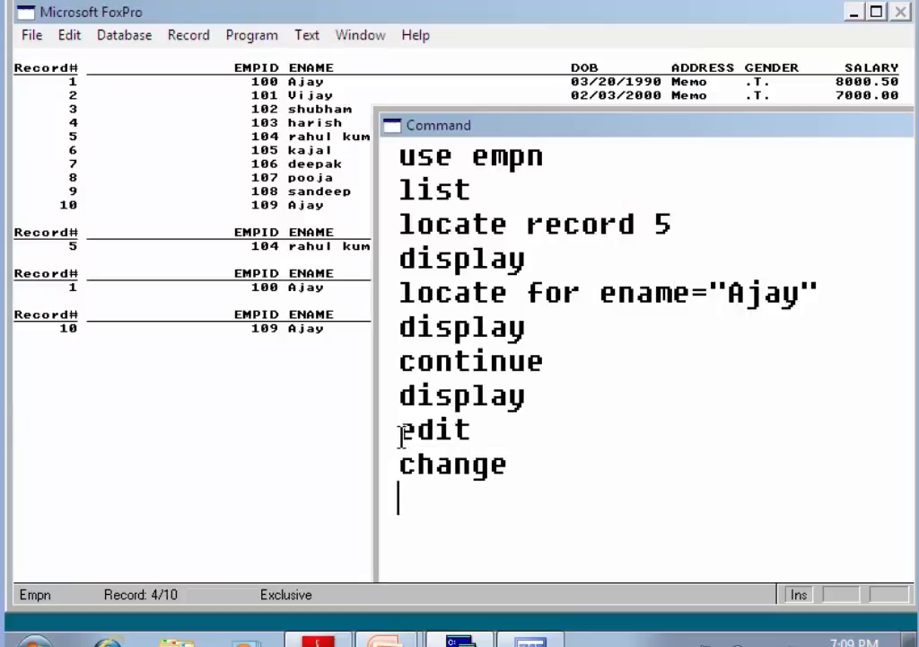
# Move the Command window up, adjust its height, and highlight the edit and change commands in turn.
pyautogui.moveTo(596, 126); pyautogui.dragTo(596, 70)
pyautogui.moveTo(572, 561); pyautogui.dragTo(572, 572)
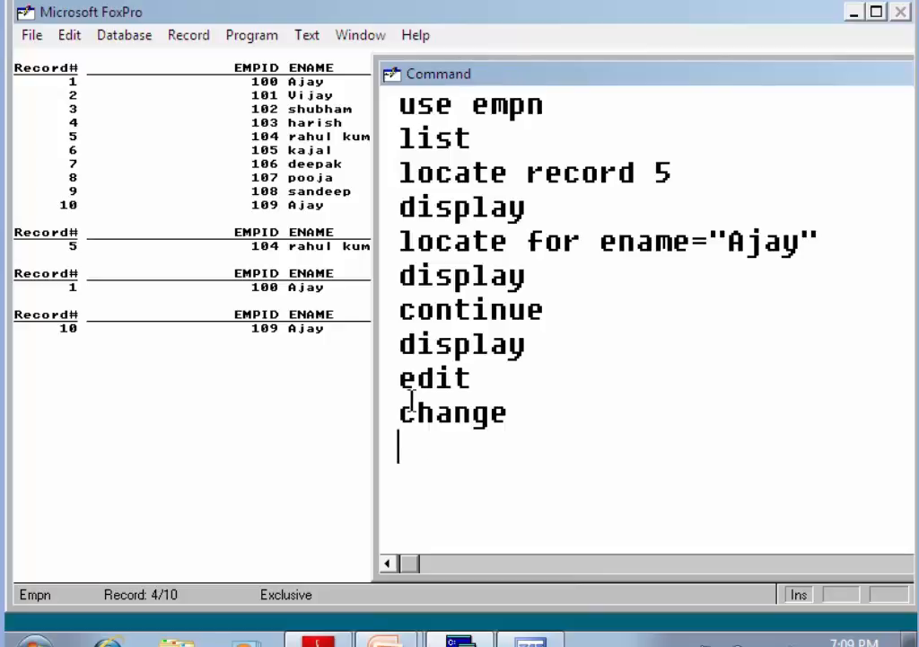
pyautogui.moveTo(404, 380); pyautogui.dragTo(474, 377)
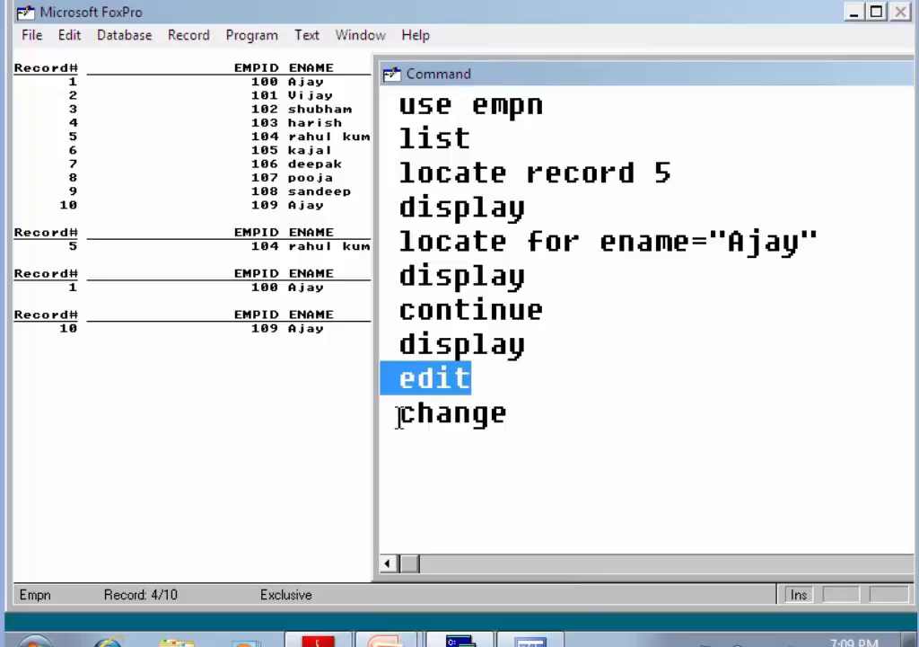
pyautogui.moveTo(400, 420); pyautogui.dragTo(510, 414)
pyautogui.click(508, 474)
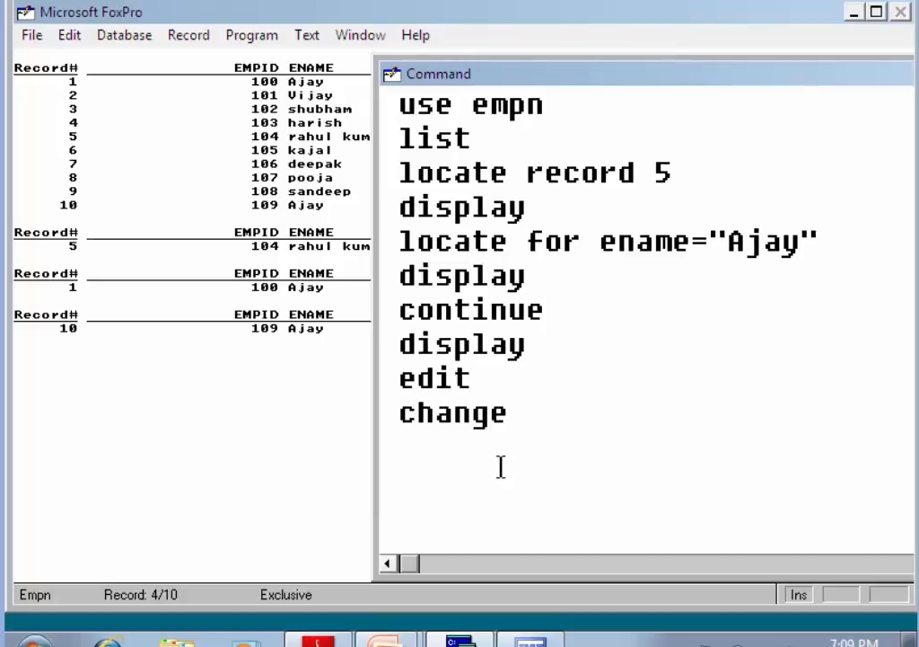
# Switch to the Word document and examine question 2, highlighting its ename and dob fields and the field list of its Edit command.
pyautogui.hotkey('alt', 'Tab')
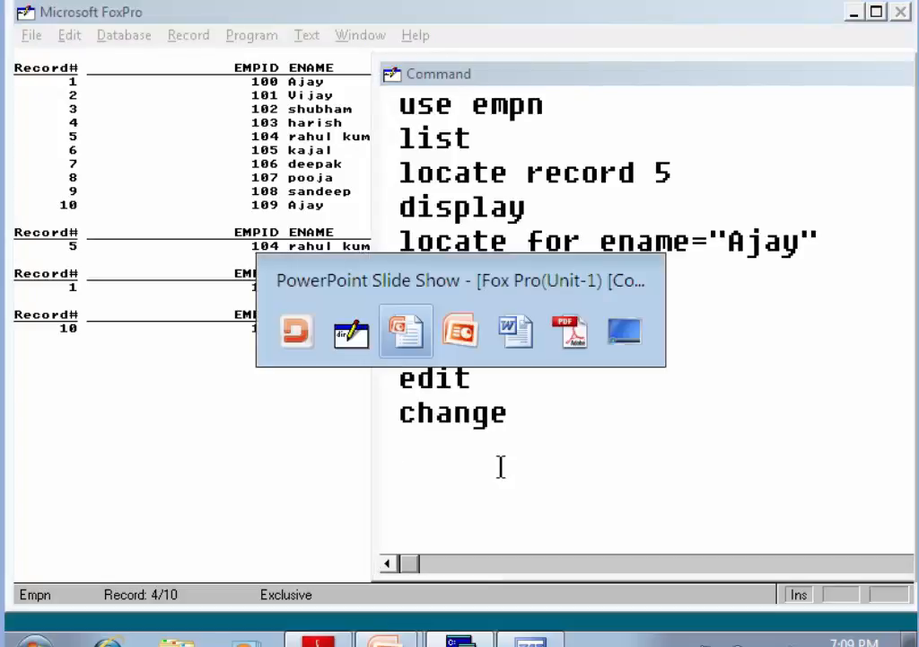
pyautogui.press('Tab')
pyautogui.press('Tab')
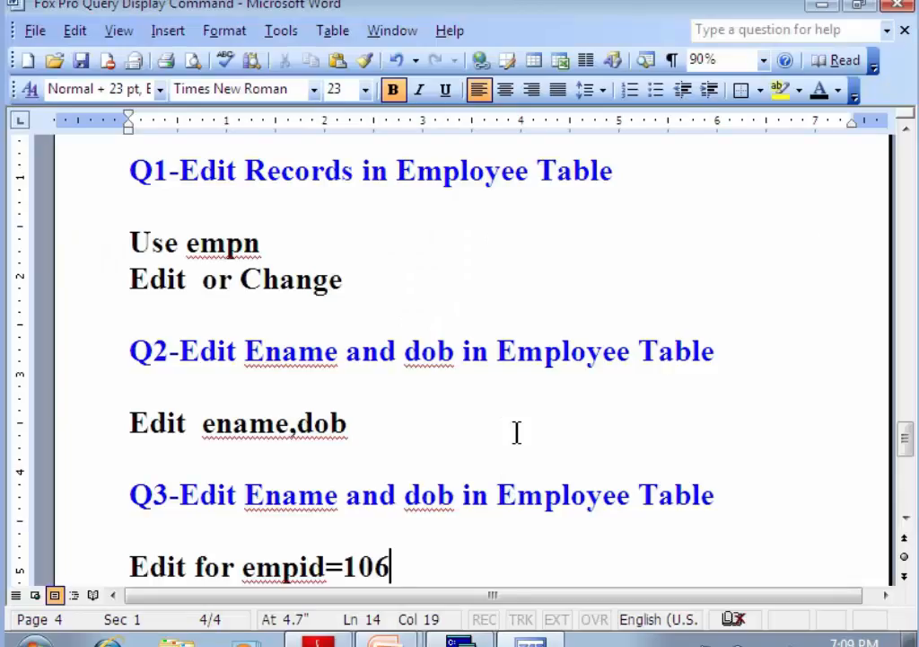
pyautogui.scroll(-1, 519, 433)
pyautogui.scroll(-2, 519, 432)
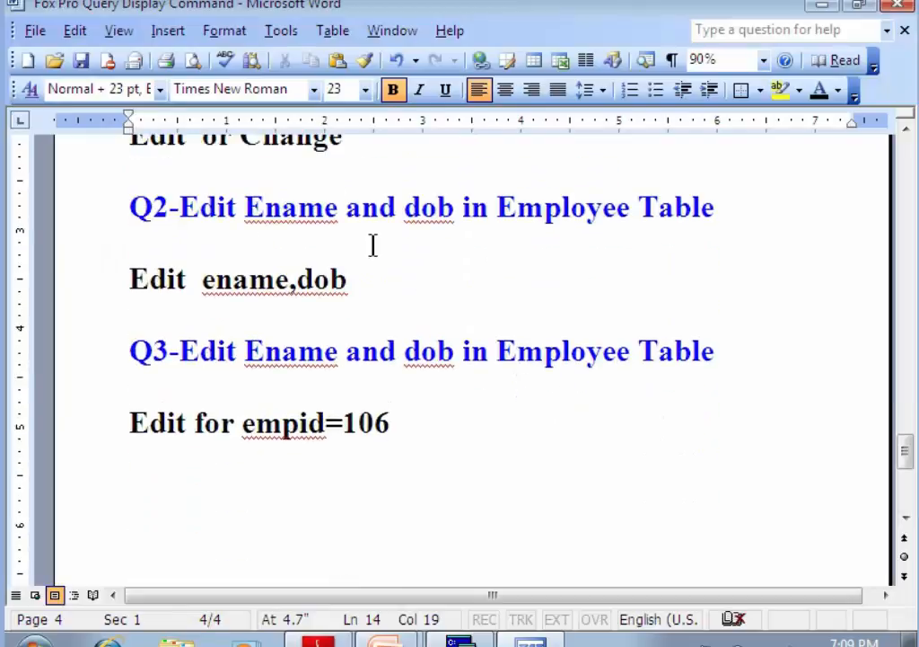
pyautogui.moveTo(131, 207); pyautogui.dragTo(338, 205)
pyautogui.click(333, 280)
pyautogui.moveTo(406, 205); pyautogui.dragTo(455, 205)
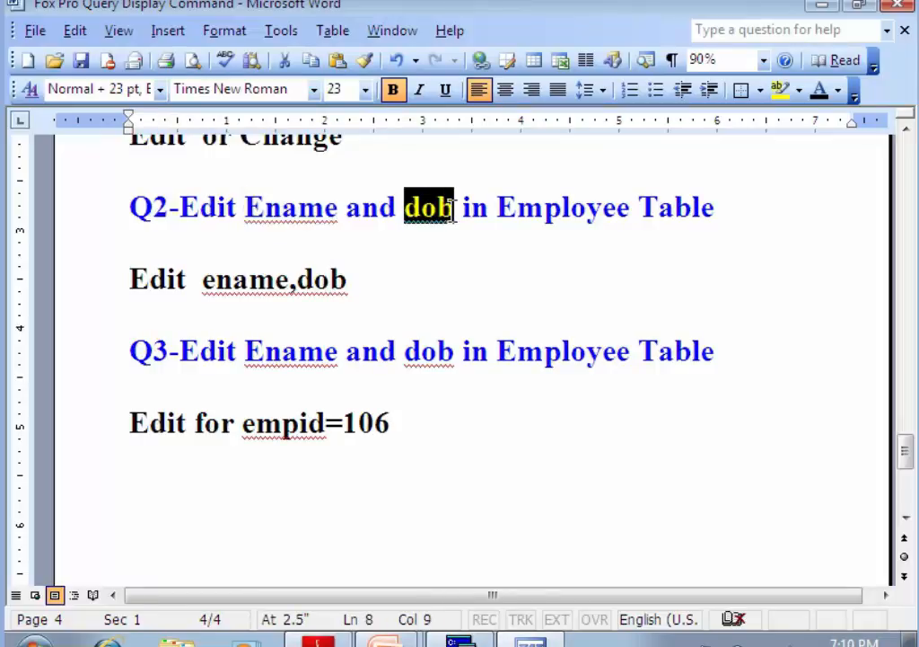
pyautogui.moveTo(201, 280); pyautogui.dragTo(335, 279)
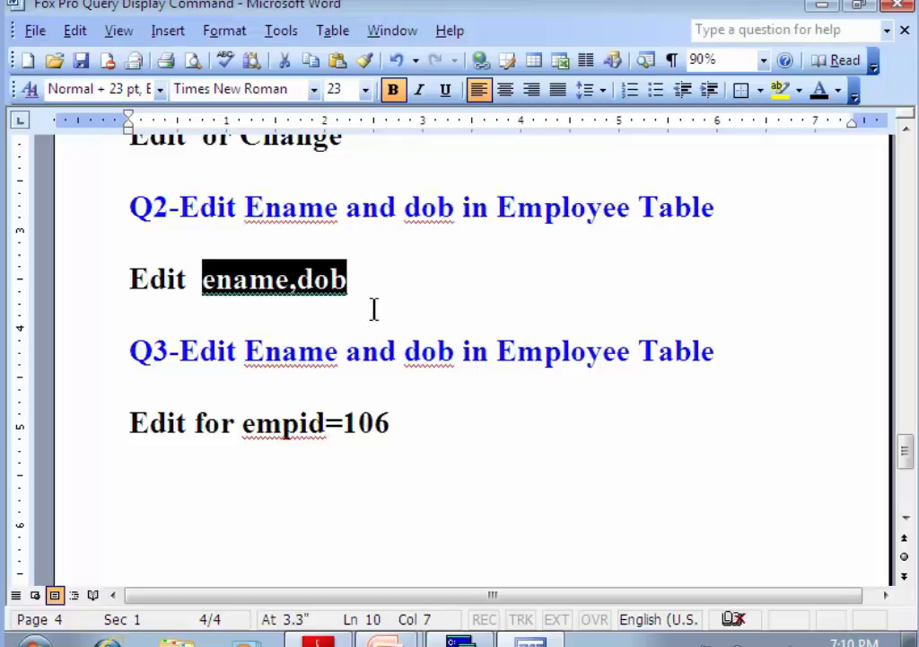
# Switch to FoxPro and try to run edit ename,dob in the Command window.
pyautogui.hotkey('alt', 'Tab')
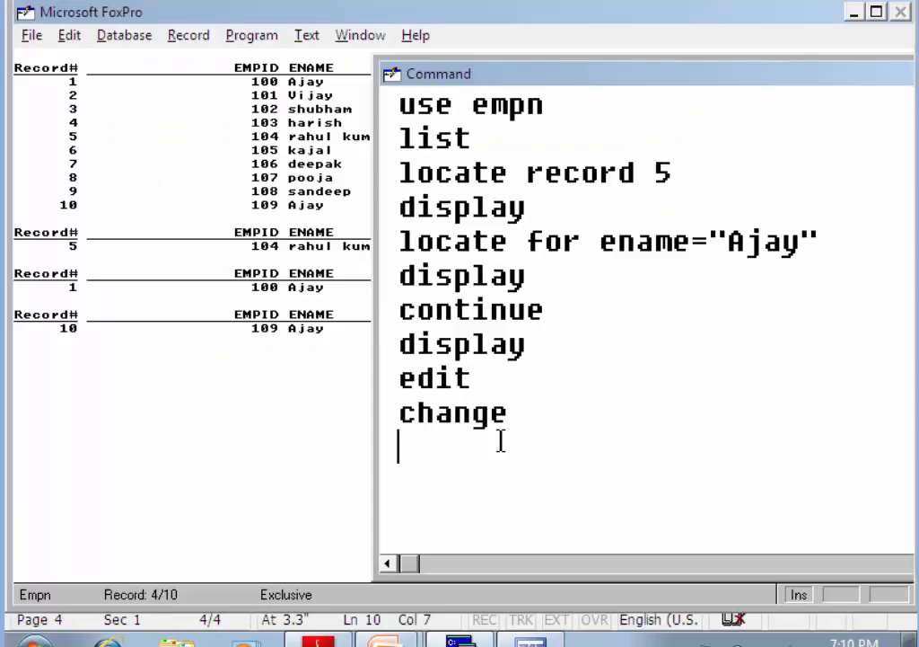
pyautogui.write('edit ')
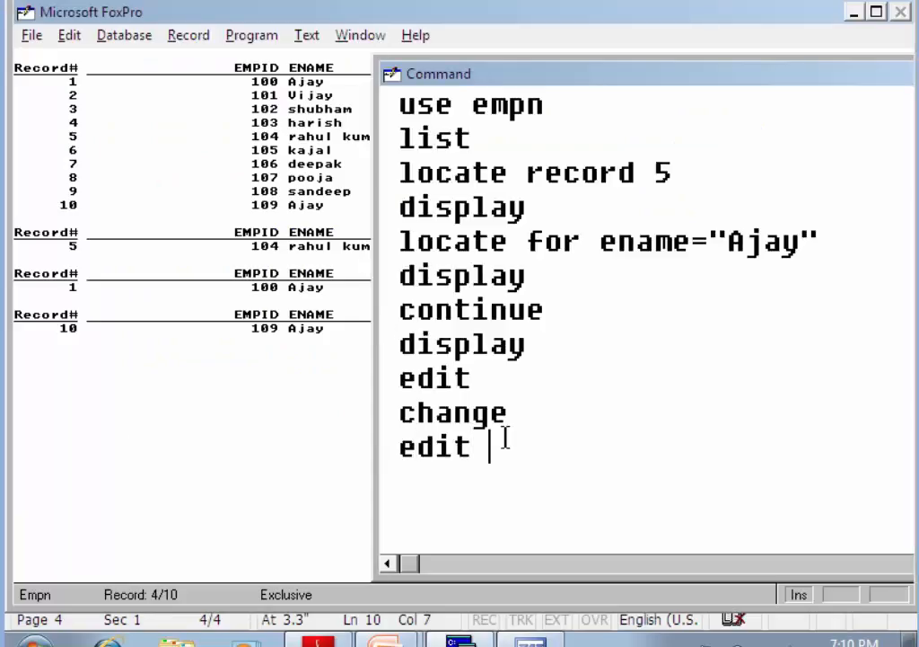
pyautogui.write('ena')
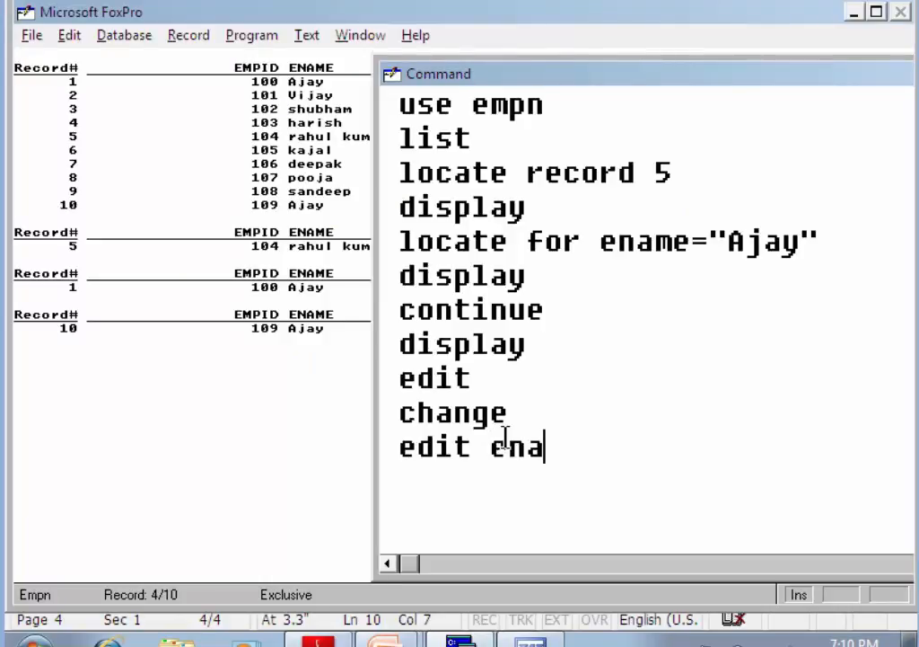
pyautogui.write('me,dob')
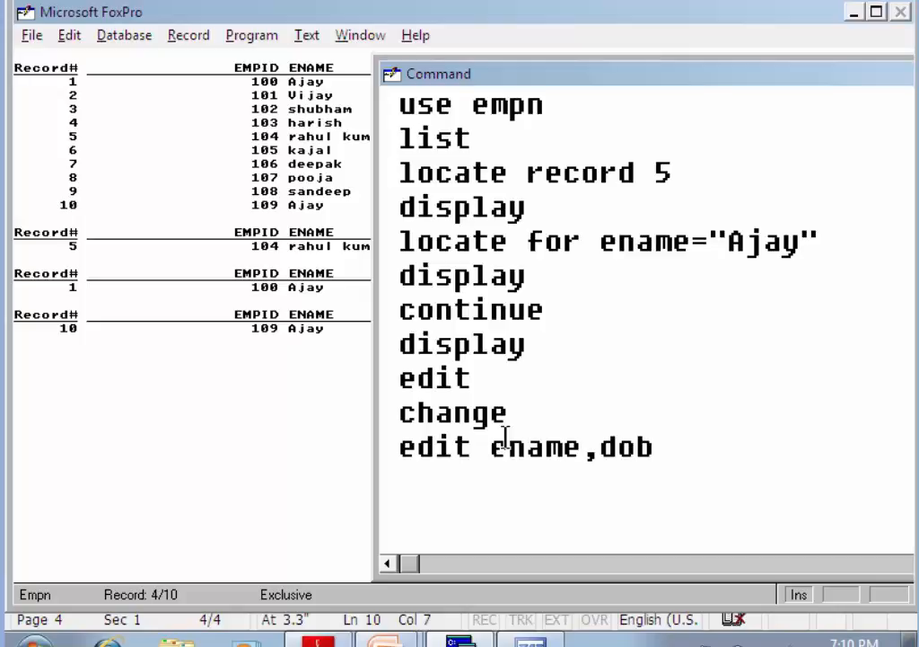
pyautogui.press('Return')
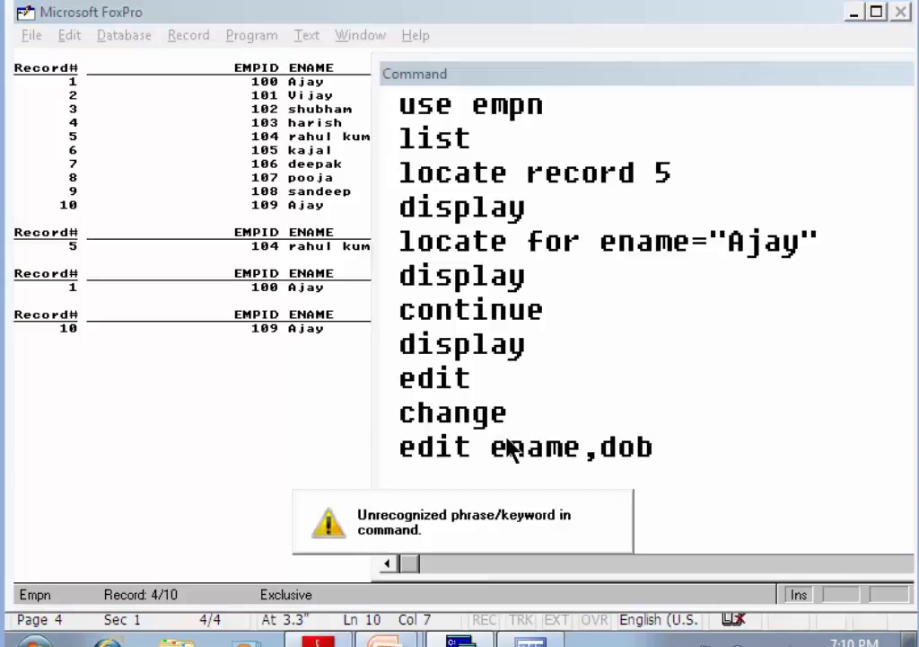
pyautogui.click(505, 439)
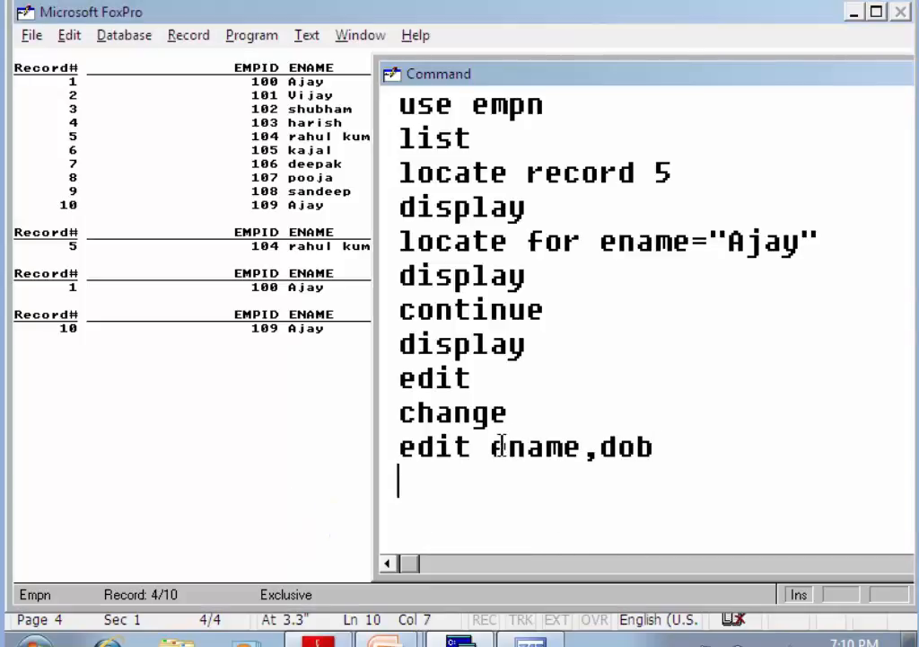
# Insert the field keyword after edit in the failed command and run edit field ename,dob.
pyautogui.click(476, 445)
pyautogui.write('fi')
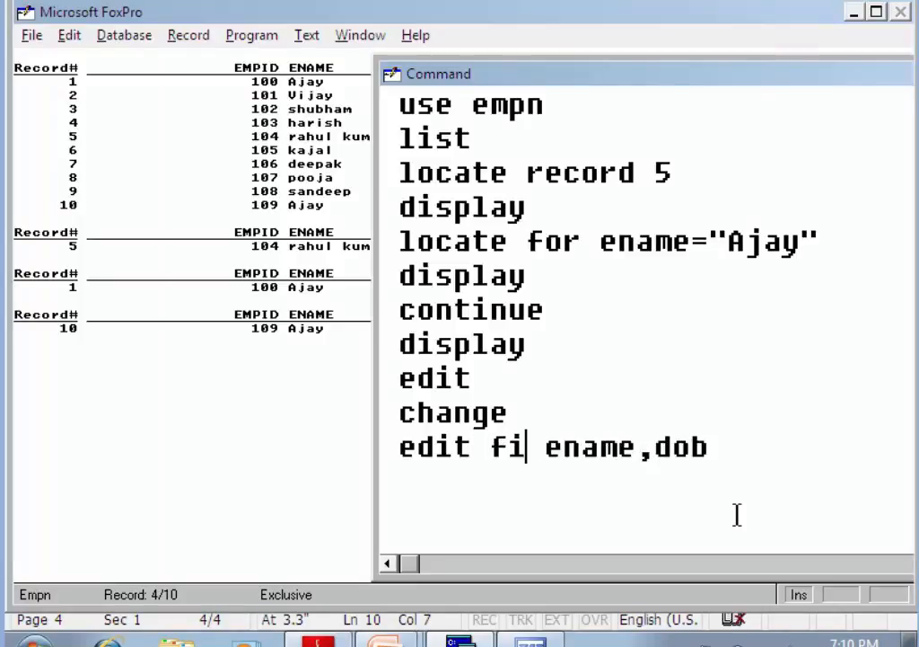
pyautogui.write('eld')
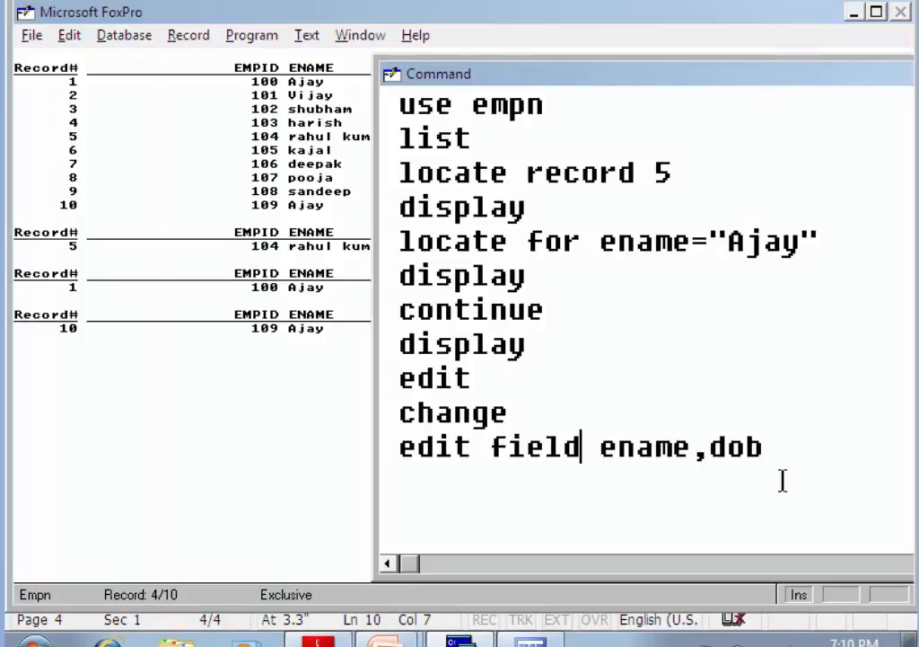
pyautogui.click(783, 446)
pyautogui.press('Return')
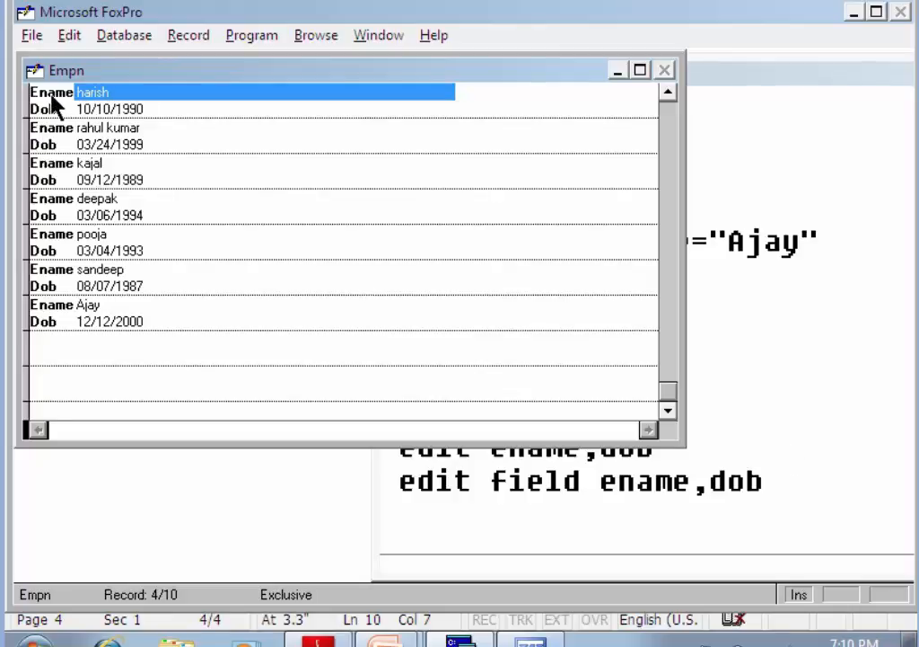
# Move the Empn edit window up to uncover the last commands, then save and close it from the first displayed Ename field.
pyautogui.moveTo(75, 72); pyautogui.dragTo(144, 159)
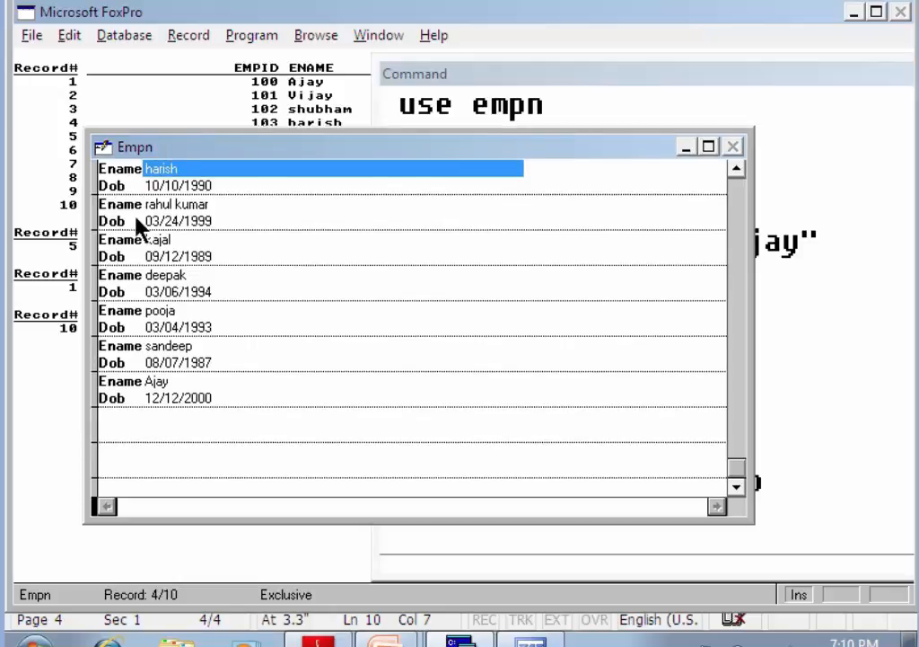
pyautogui.moveTo(190, 147); pyautogui.dragTo(170, 53)
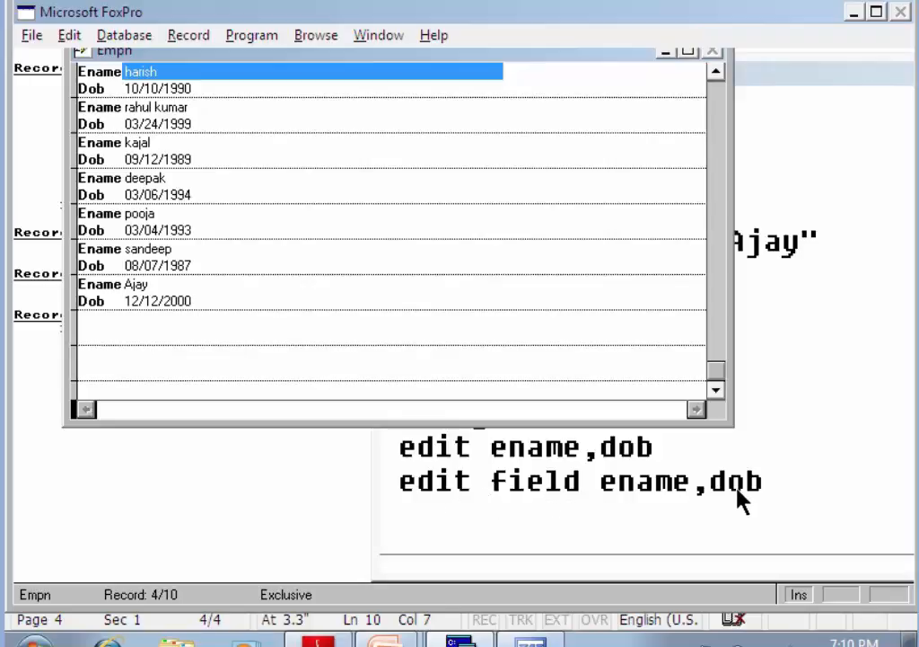
pyautogui.click(174, 73)
pyautogui.write('ha')
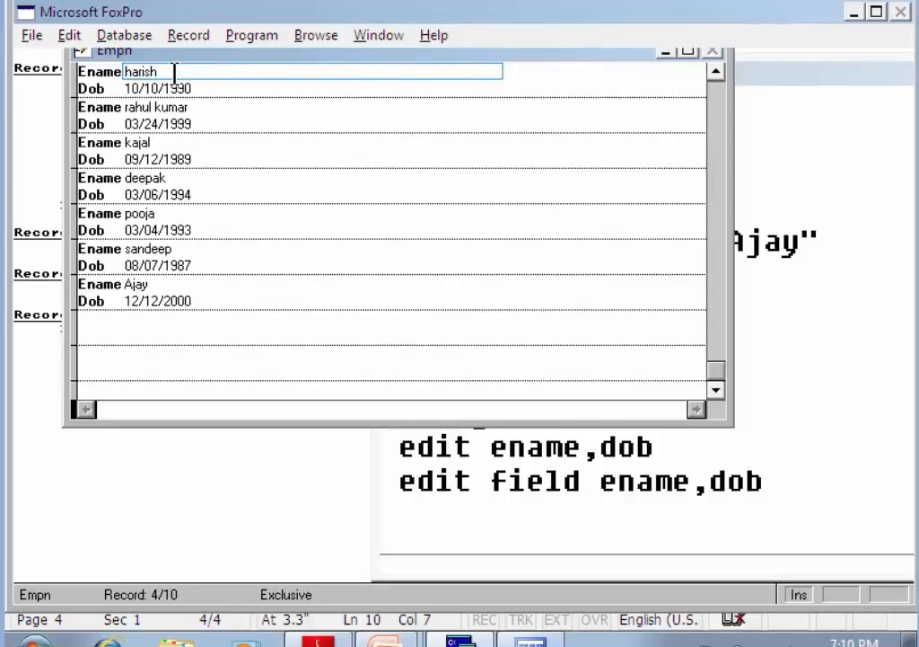
pyautogui.write('mar')
pyautogui.hotkey('ctrl', 'w')
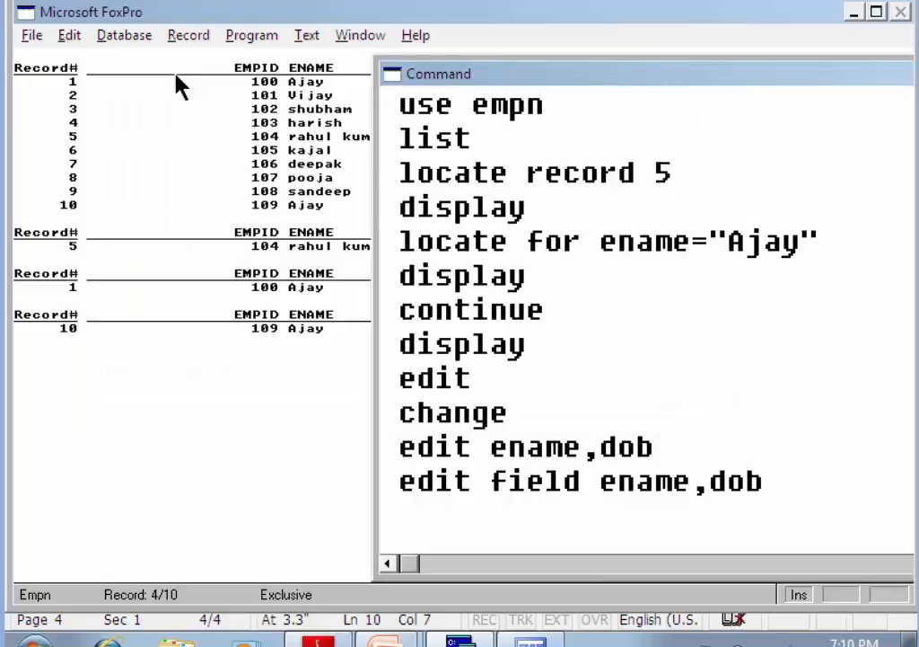
# Highlight the edit field ename,dob command, then switch to the Word document and examine question 3's for empid=106 condition.
pyautogui.moveTo(404, 482); pyautogui.dragTo(774, 484)
pyautogui.click(641, 510)
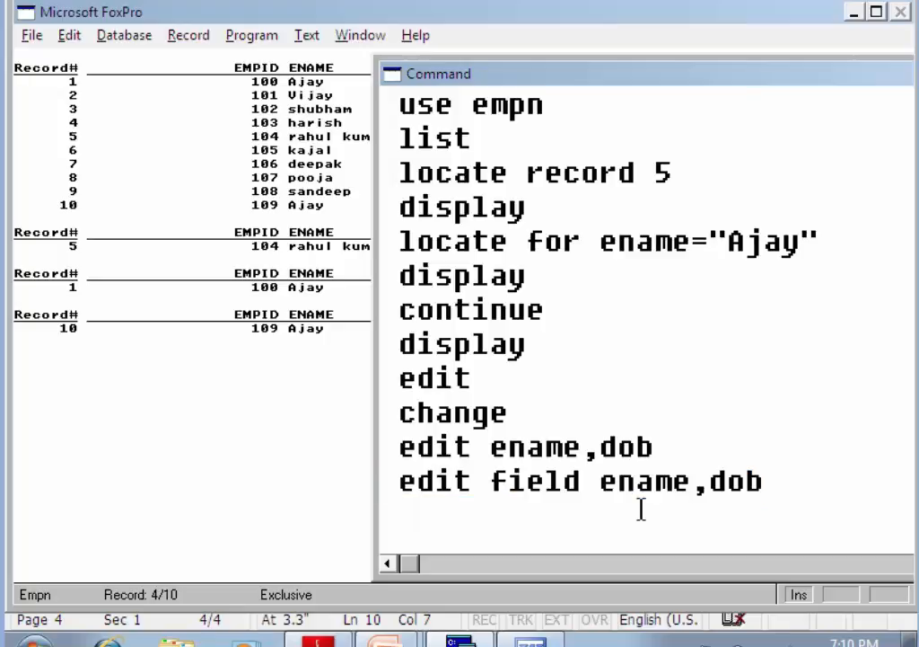
pyautogui.hotkey('alt', 'Tab')
pyautogui.scroll(-1, 647, 507)
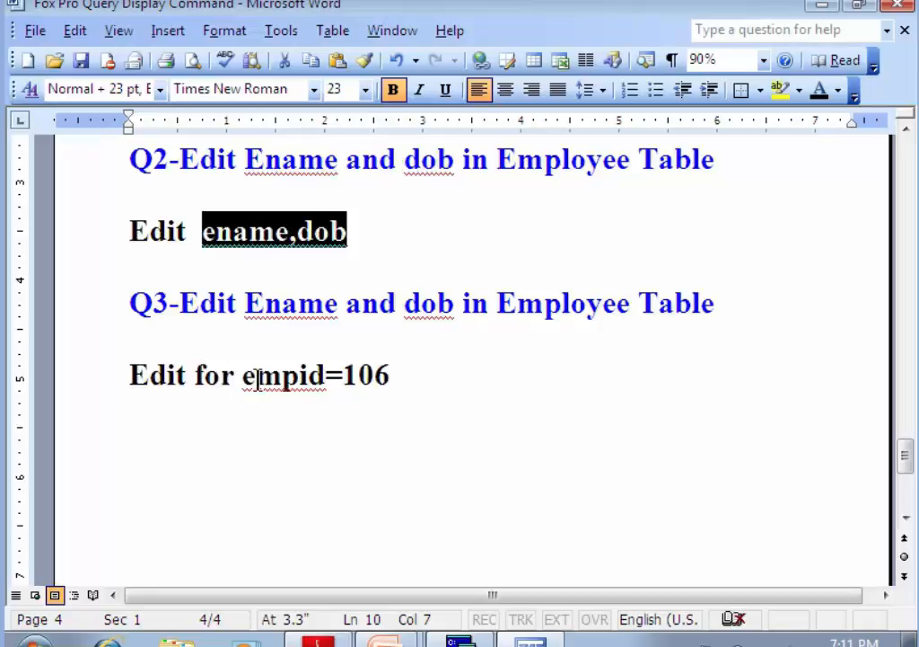
pyautogui.moveTo(243, 375); pyautogui.dragTo(391, 375)
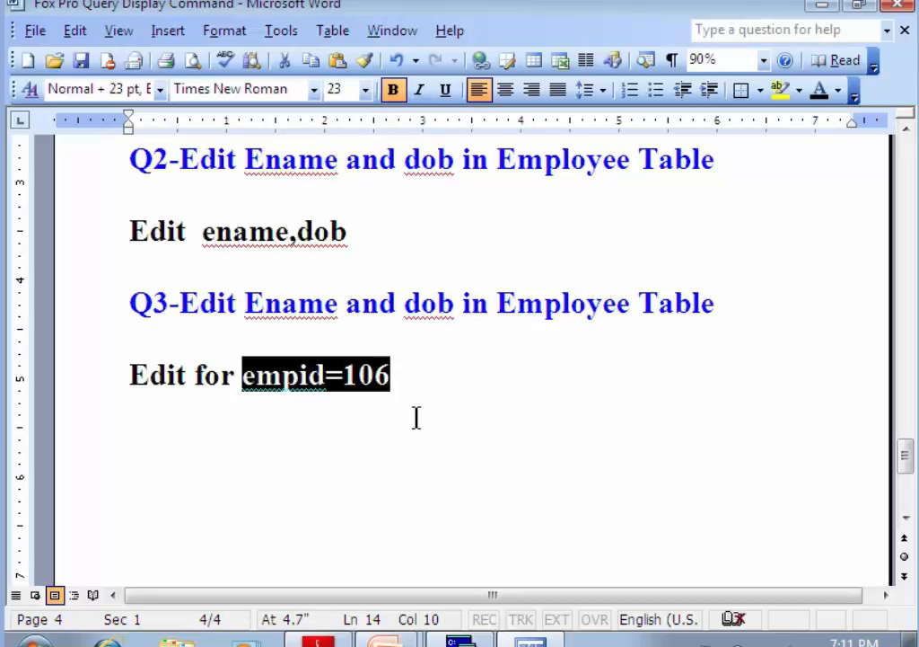
pyautogui.click(400, 413)
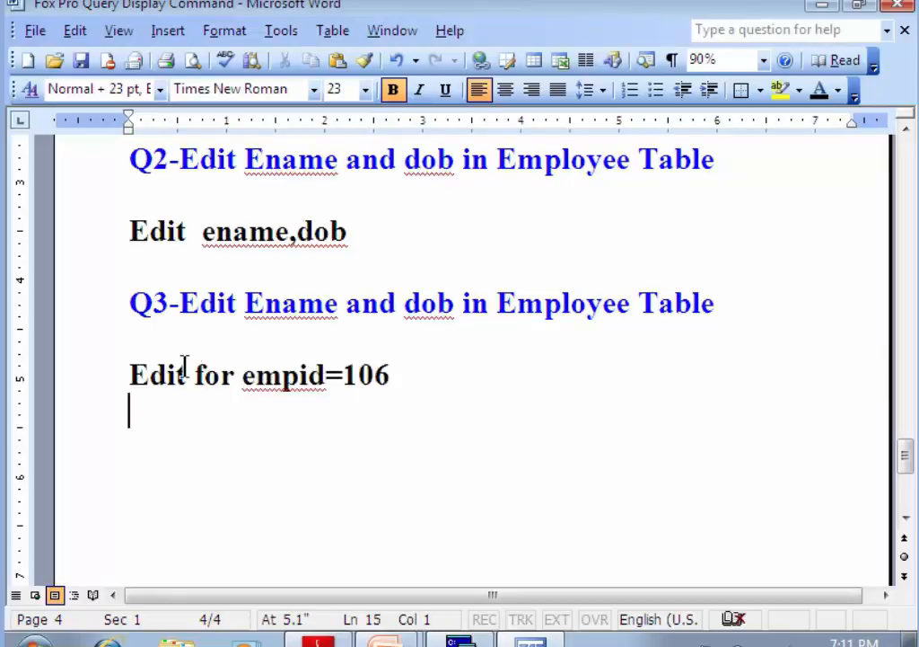
pyautogui.moveTo(196, 371); pyautogui.dragTo(404, 361)
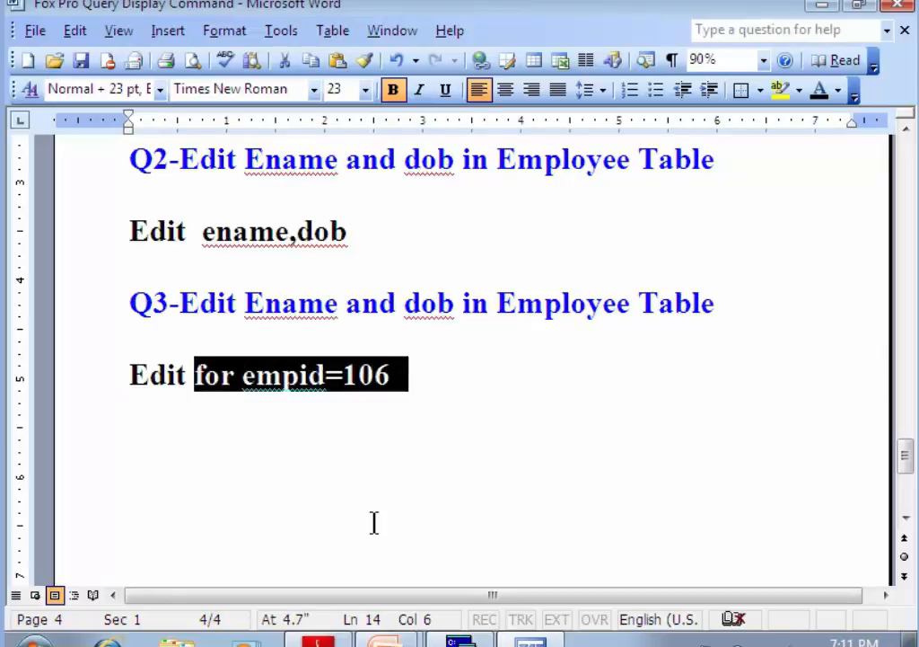
# Switch to FoxPro, enter edit field ename,dob for empid=104, and widen the Command window to fit the whole line.
pyautogui.hotkey('alt', 'Tab')
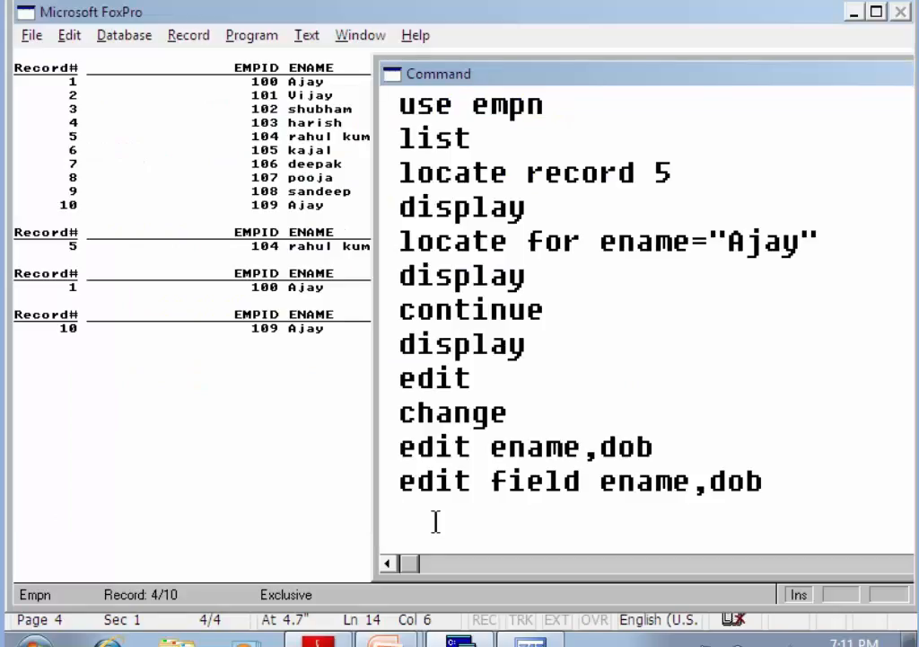
pyautogui.write('edit ')
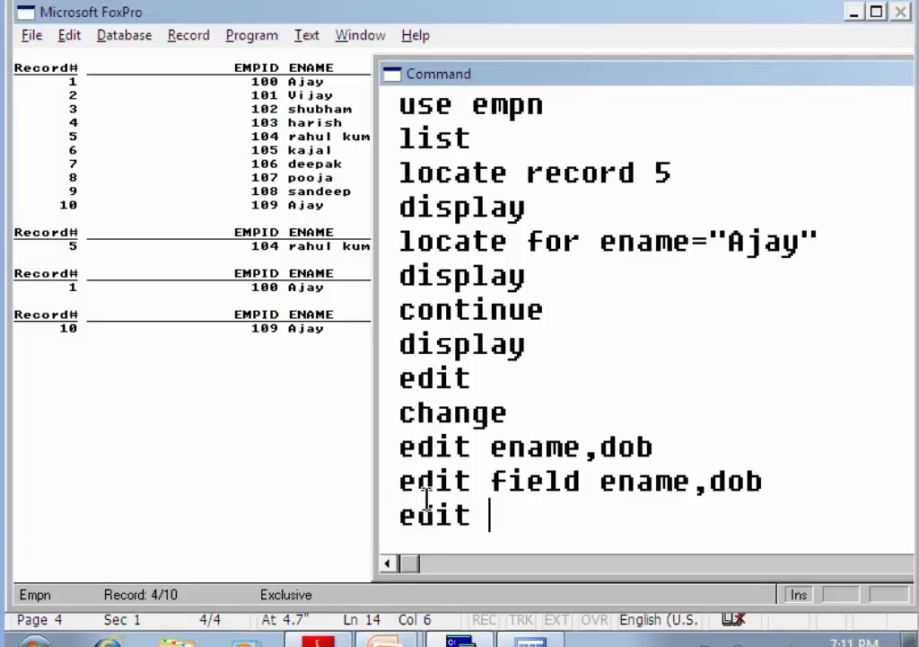
pyautogui.write('field ename')
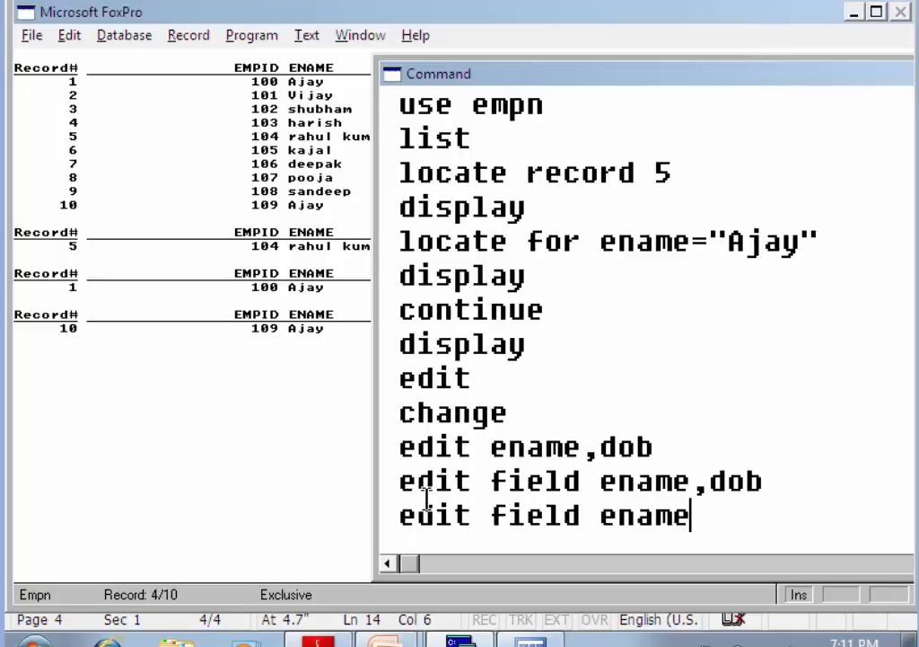
pyautogui.write(',dob ')
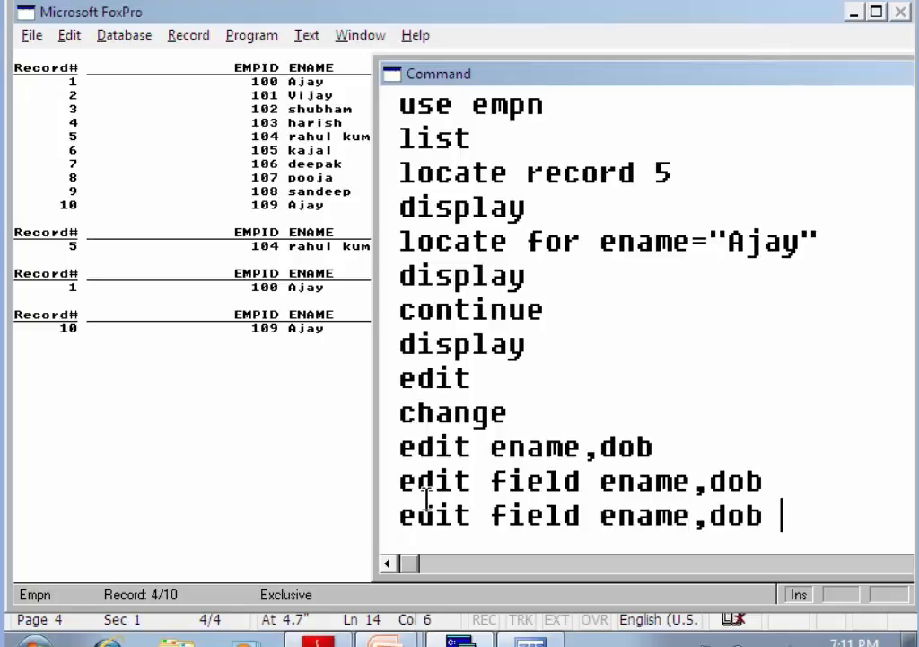
pyautogui.write('for e')
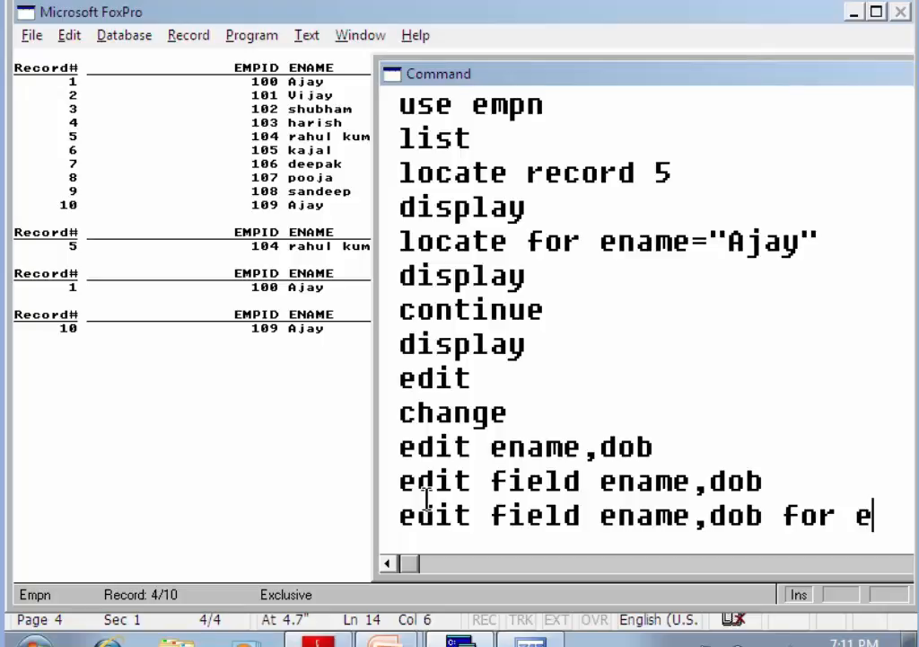
pyautogui.write('mpid=1')
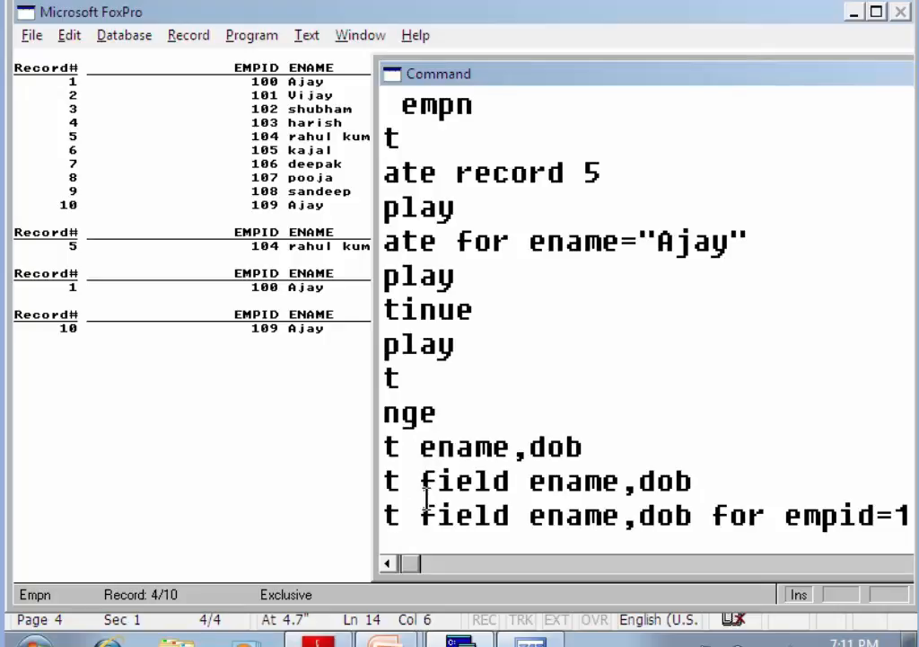
pyautogui.moveTo(371, 487); pyautogui.dragTo(213, 474)
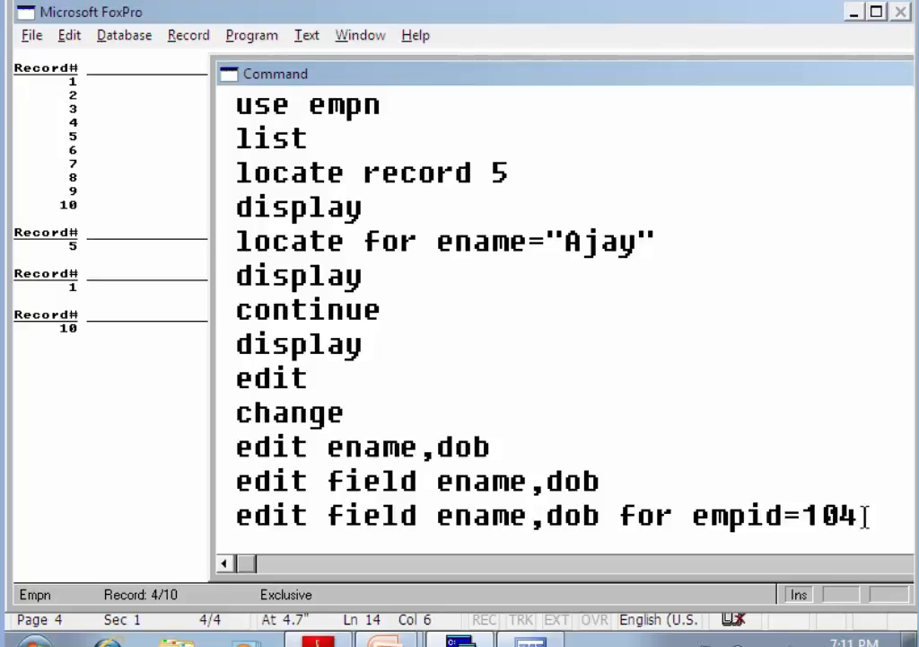
# Highlight the new command's field list and its empid=104 condition, then run the command.
pyautogui.moveTo(239, 517); pyautogui.dragTo(597, 517)
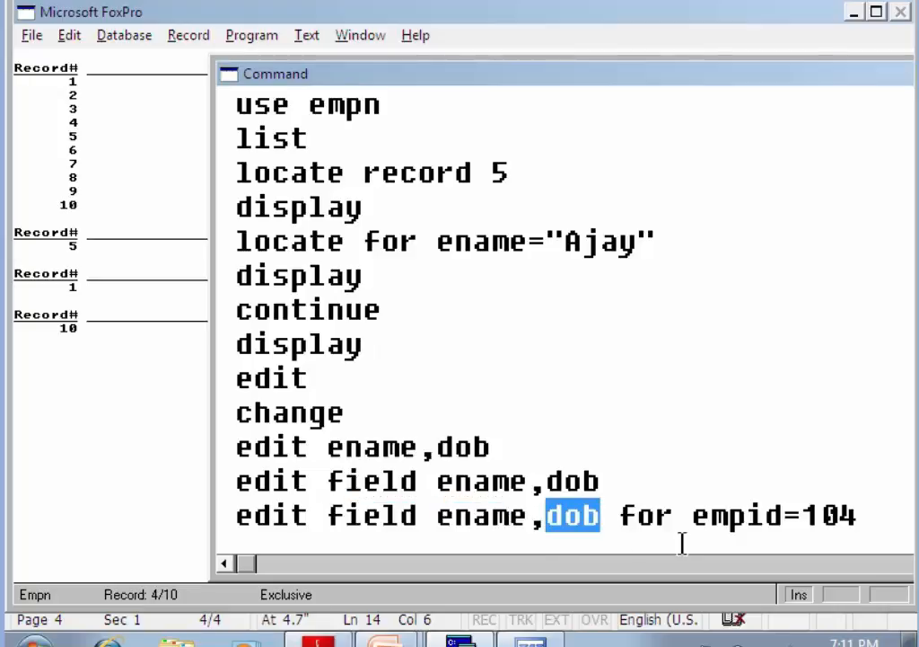
pyautogui.moveTo(694, 517); pyautogui.dragTo(864, 519)
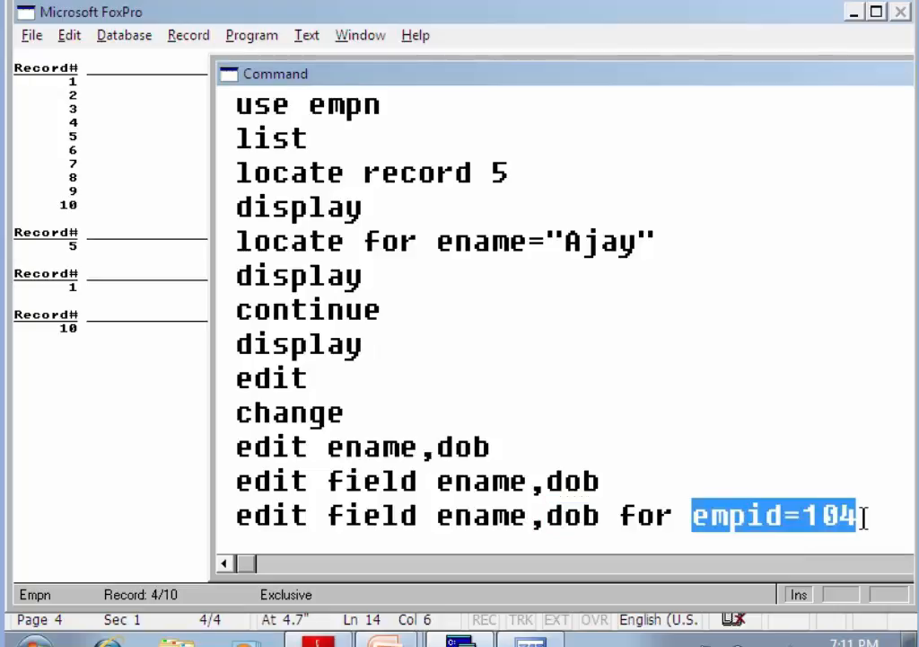
pyautogui.click(863, 519)
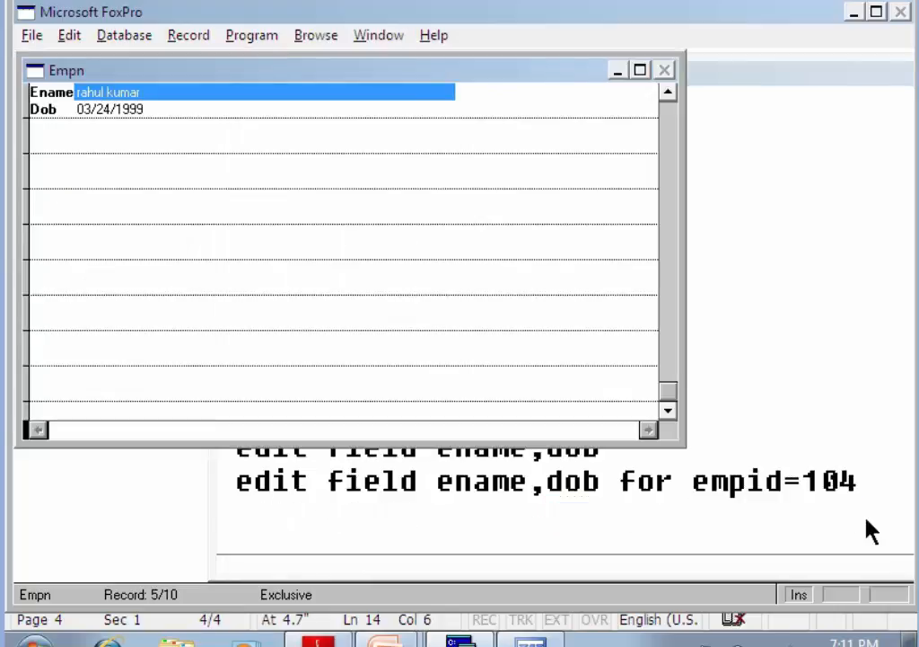
# Shrink the Command window to uncover the full record listing and bring the Empn edit window to the front above it.
pyautogui.click(85, 94)
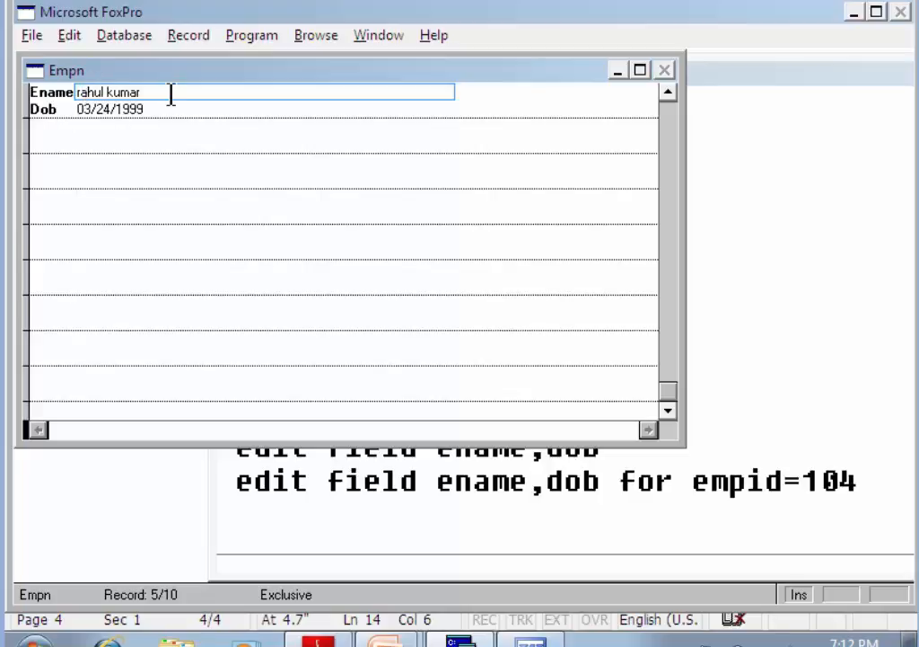
pyautogui.moveTo(127, 71); pyautogui.dragTo(257, 281)
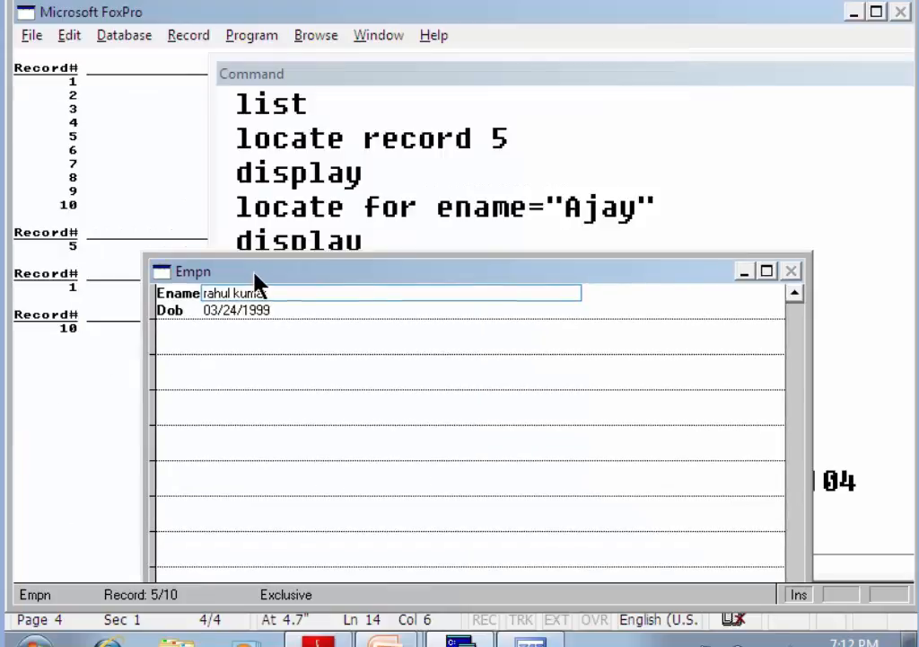
pyautogui.click(261, 82)
pyautogui.doubleClick(260, 82)
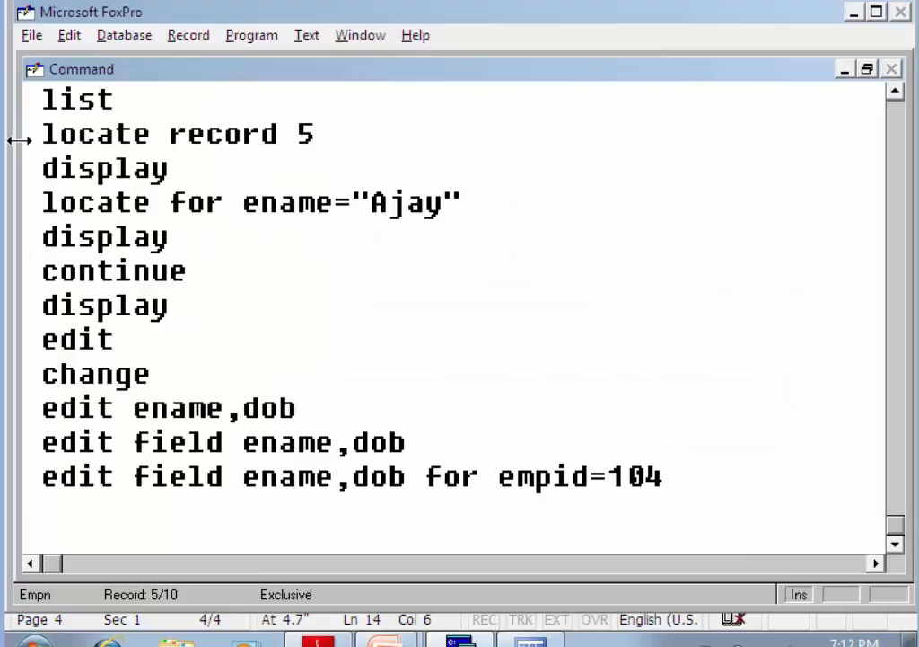
pyautogui.moveTo(19, 137); pyautogui.dragTo(323, 140)
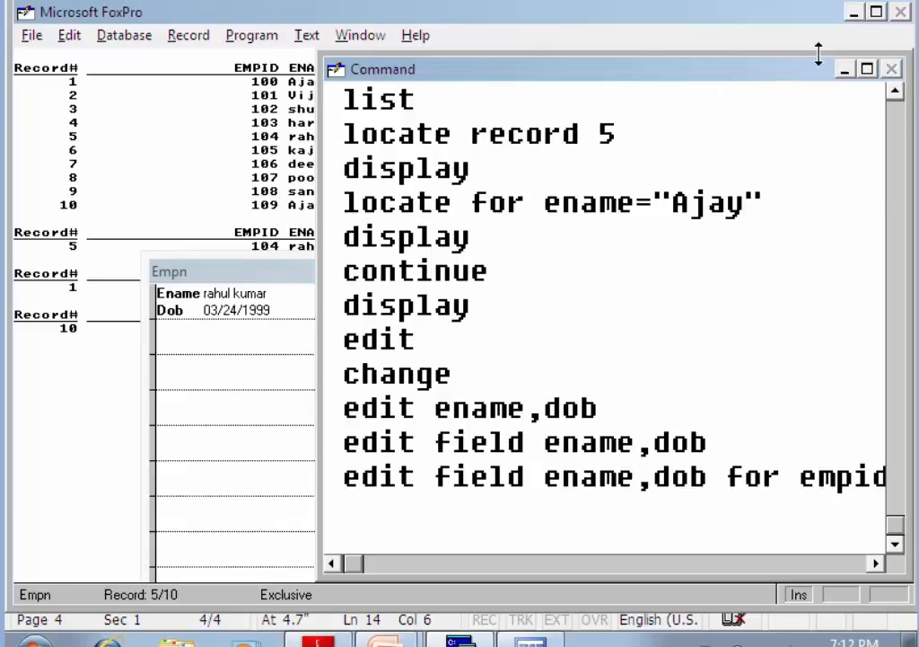
pyautogui.moveTo(818, 61); pyautogui.dragTo(778, 293)
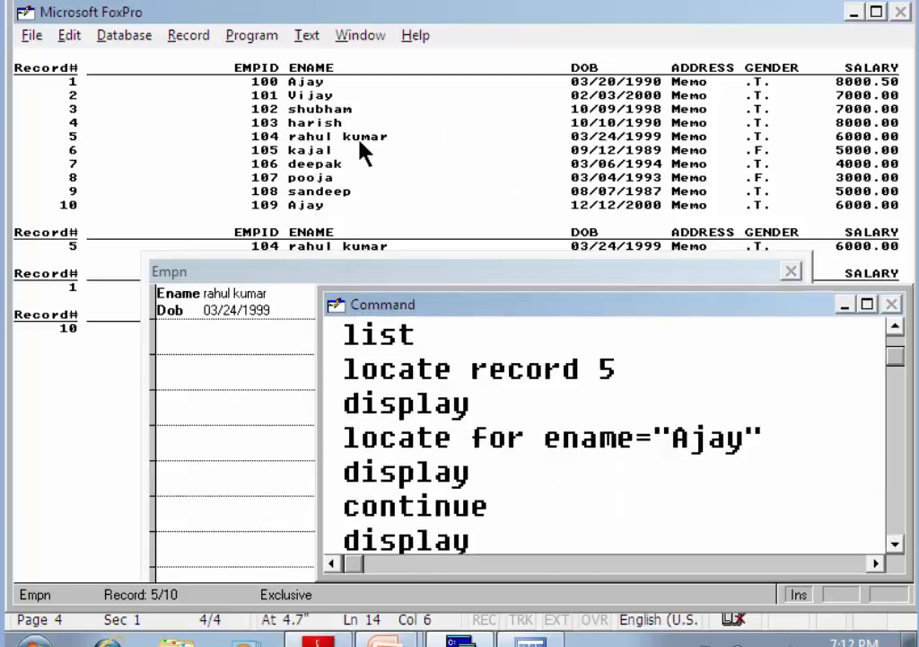
pyautogui.click(332, 271)
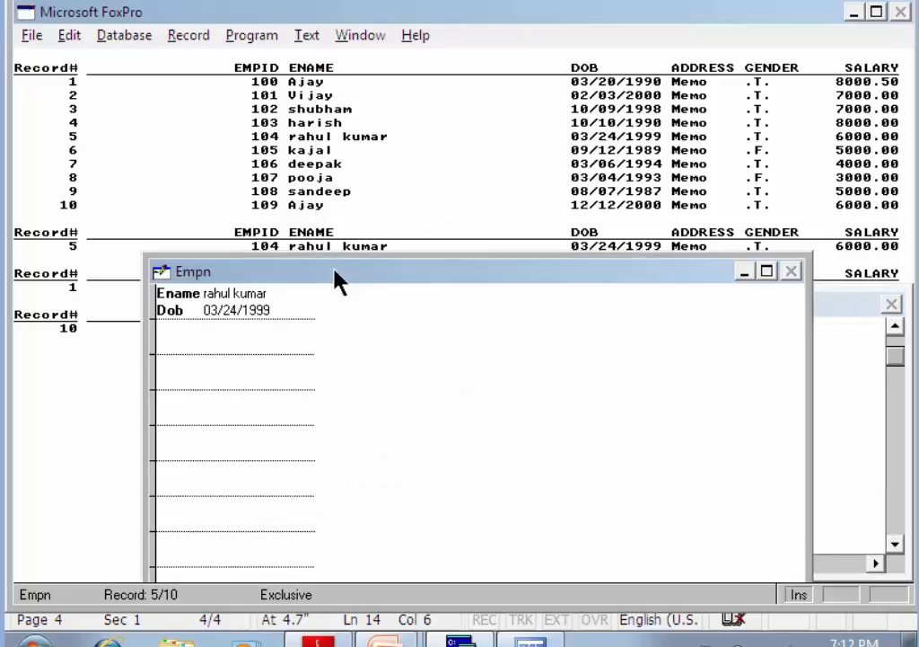
pyautogui.moveTo(323, 272); pyautogui.dragTo(291, 89)
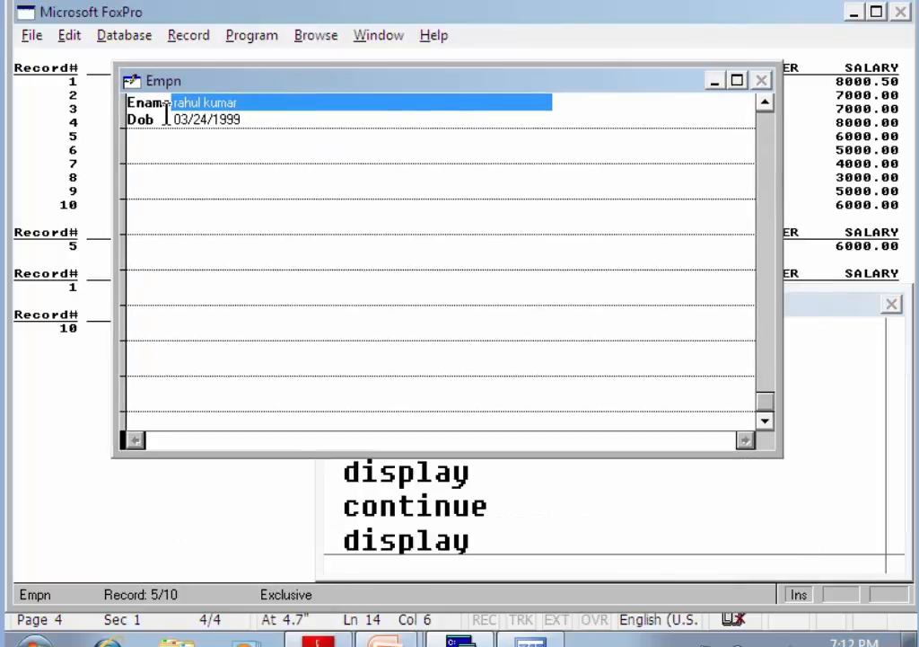
# Enlarge the Command window over the Empn window to fit the command history and the full edit field ename,dob for empid=104 line.
pyautogui.moveTo(639, 310); pyautogui.dragTo(639, 106)
pyautogui.moveTo(636, 377); pyautogui.dragTo(642, 570)
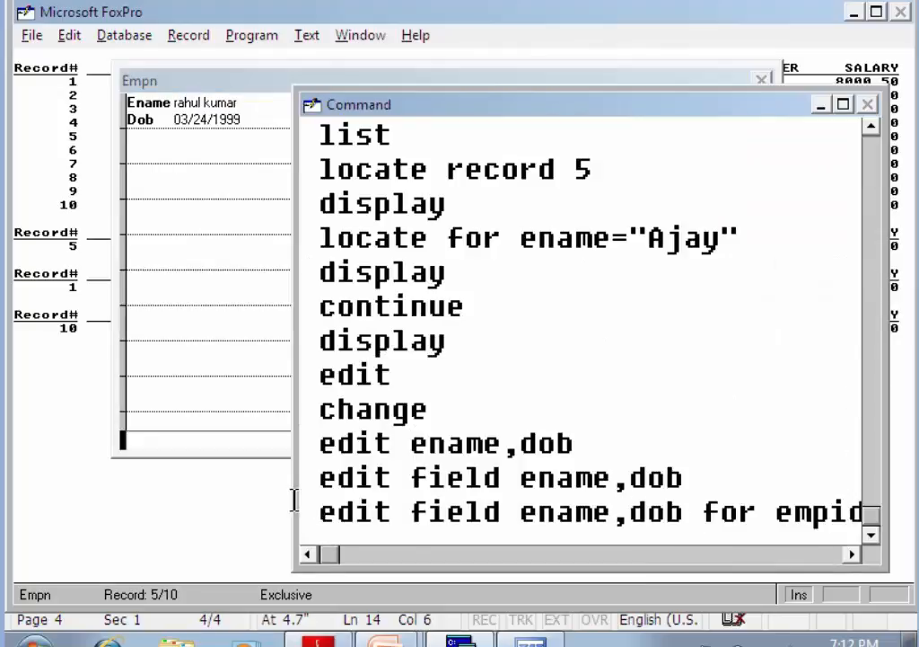
pyautogui.moveTo(293, 499); pyautogui.dragTo(176, 498)
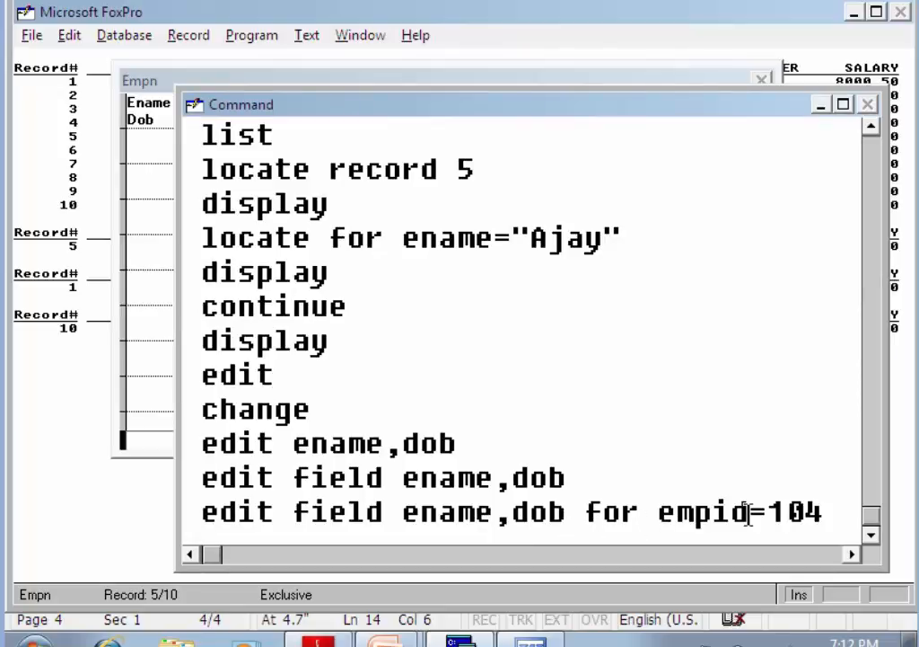
pyautogui.click(826, 512)
# Review the entered commands by highlighting edit, change, the ename,dob field list and the for empid=104 condition in turn.
pyautogui.moveTo(280, 375); pyautogui.dragTo(199, 375)
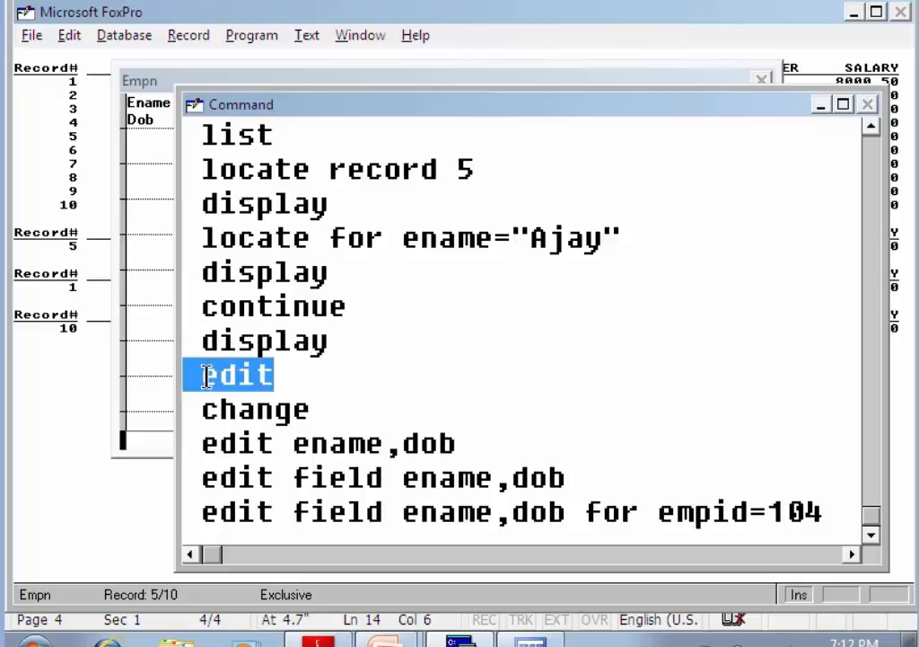
pyautogui.moveTo(237, 410); pyautogui.dragTo(205, 408)
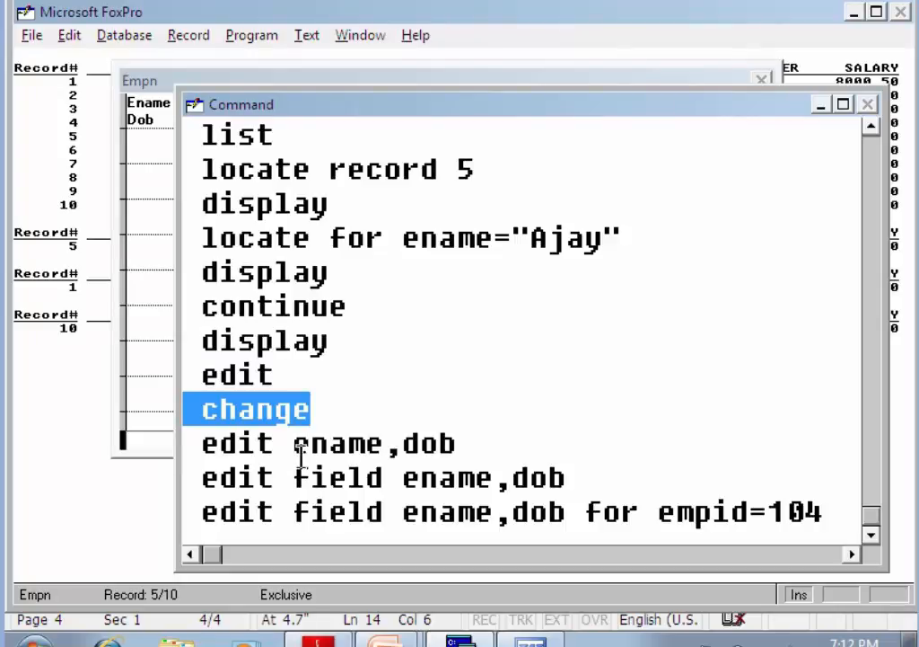
pyautogui.moveTo(296, 443); pyautogui.dragTo(458, 444)
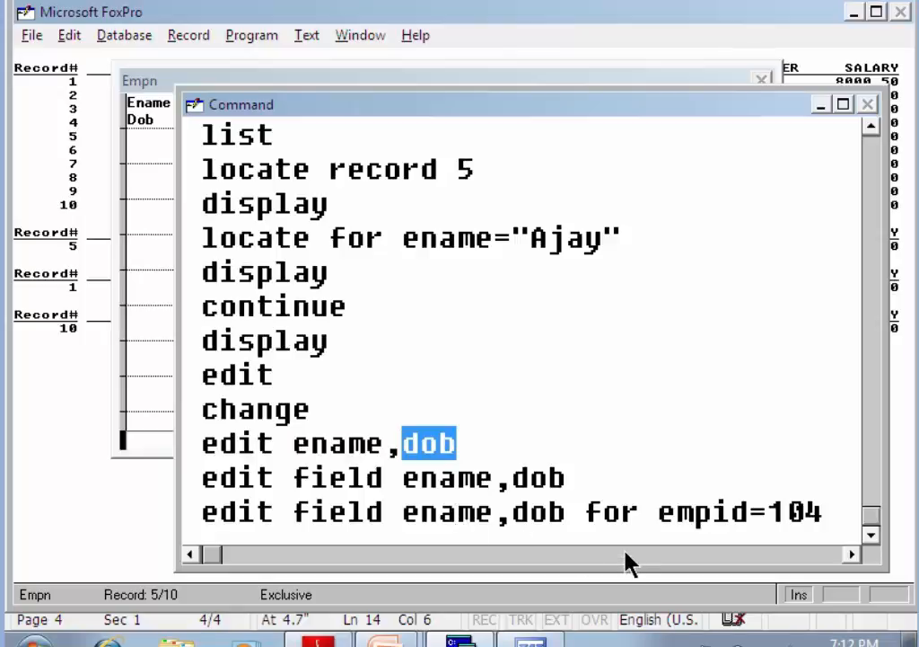
pyautogui.click(588, 511)
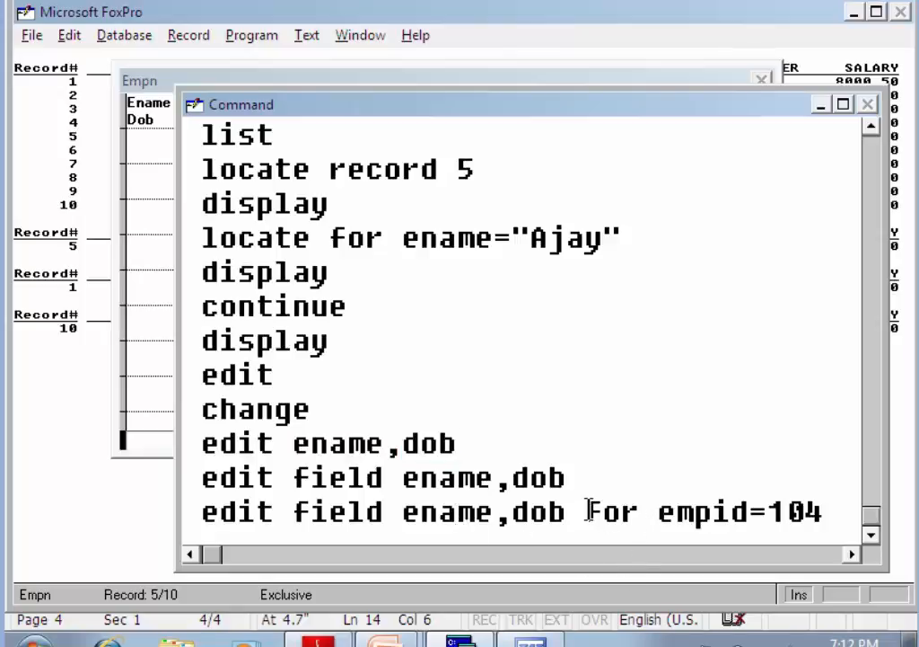
pyautogui.moveTo(588, 511); pyautogui.dragTo(837, 510)
pyautogui.click(841, 521)
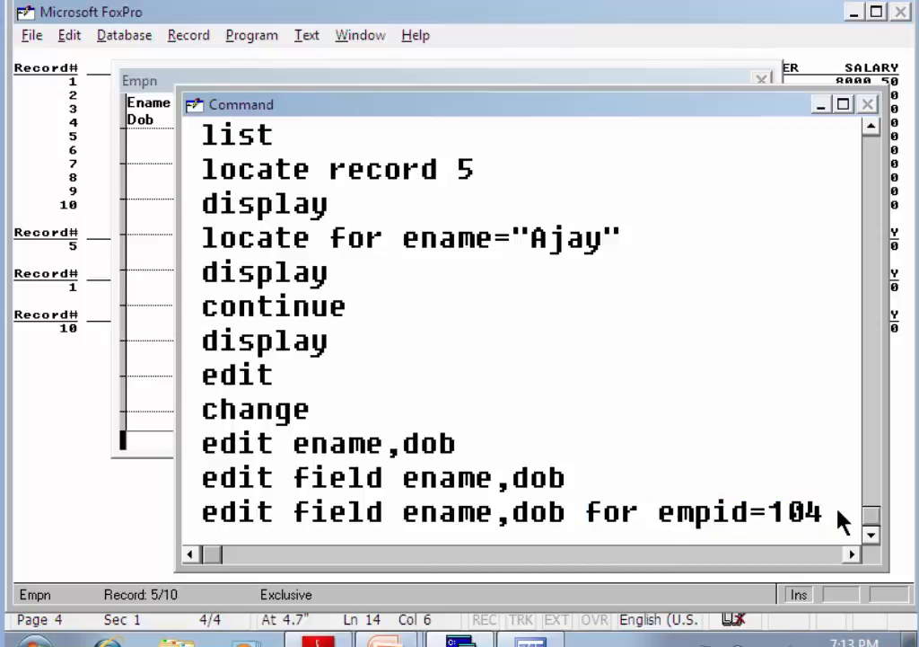